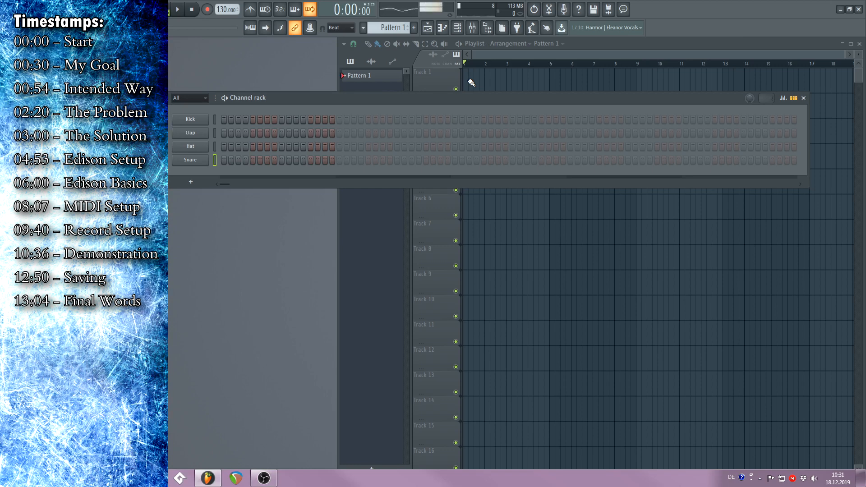
Place Pattern 1 at the start of Track 1, then program kicks on steps 1 and 9 and hats on every second step
{"action": "left_click", "coordinate": [471, 83]}
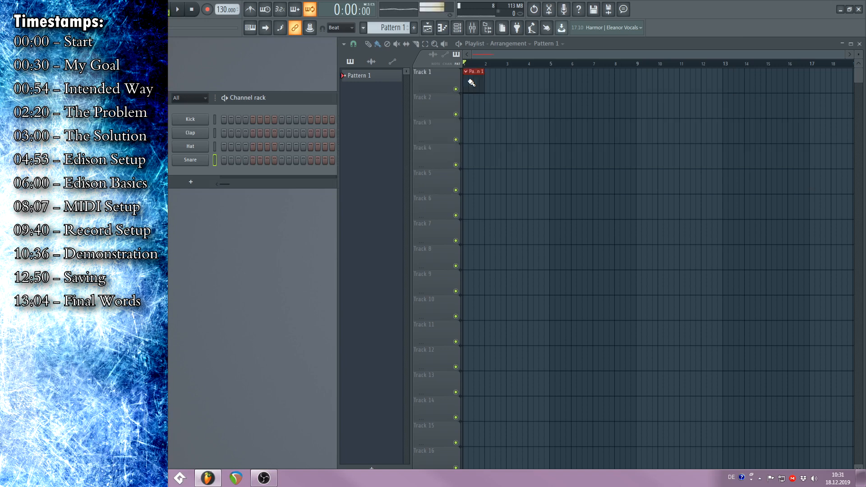
{"action": "left_click", "coordinate": [224, 119]}
{"action": "right_click", "coordinate": [201, 149]}
{"action": "left_click", "coordinate": [322, 175]}
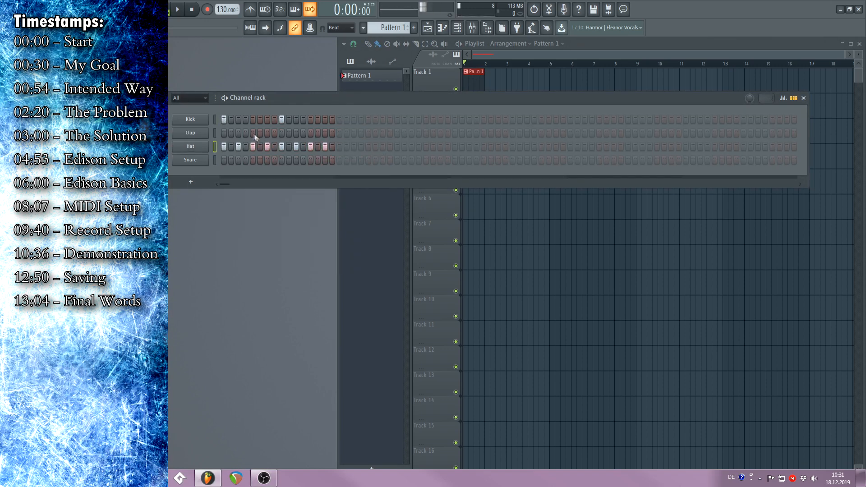
Add clap and snare hits on steps 5 and 13 of Pattern 1
{"action": "left_click", "coordinate": [252, 134]}
{"action": "left_click", "coordinate": [253, 160]}
{"action": "left_click", "coordinate": [310, 134]}
{"action": "left_click", "coordinate": [311, 159]}
Repeat the Pattern 1 clip along Track 1 so it fills bars 1 to 4
{"action": "left_click", "coordinate": [483, 79]}
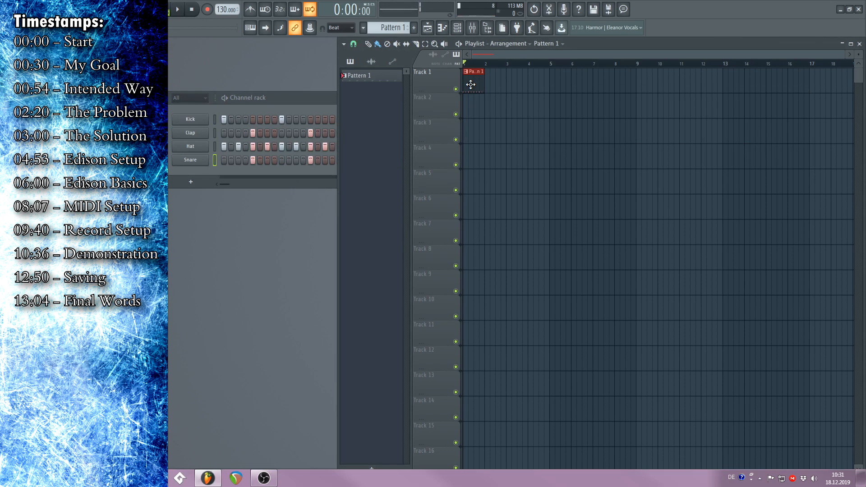
{"action": "left_click_drag", "start_coordinate": [469, 83], "coordinate": [539, 80]}
{"action": "mouse_move", "coordinate": [465, 63]}
{"action": "left_mouse_down"}
{"action": "mouse_move", "coordinate": [550, 66]}
{"action": "mouse_move", "coordinate": [464, 63]}
{"action": "left_mouse_up"}
Add a Jup-8 V3 instrument channel to the channel rack
{"action": "left_click", "coordinate": [191, 182]}
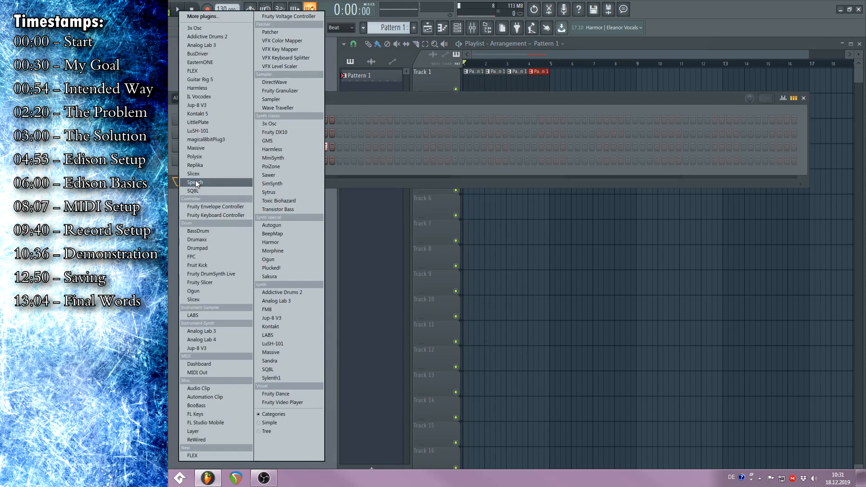
{"action": "left_click", "coordinate": [201, 348]}
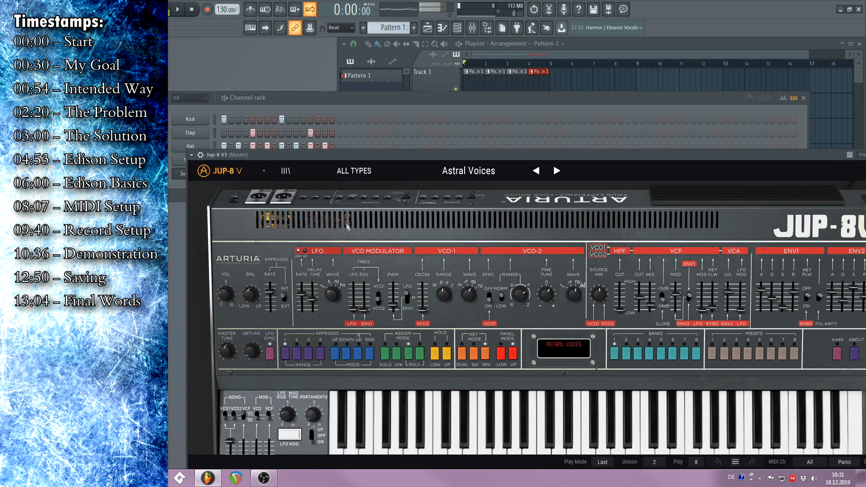
{"action": "left_click_drag", "start_coordinate": [343, 158], "coordinate": [349, 118]}
Load the bass preset Jup-8 Fact 14 in the Jup-8 V3 and close its plugin window
{"action": "left_click", "coordinate": [359, 132]}
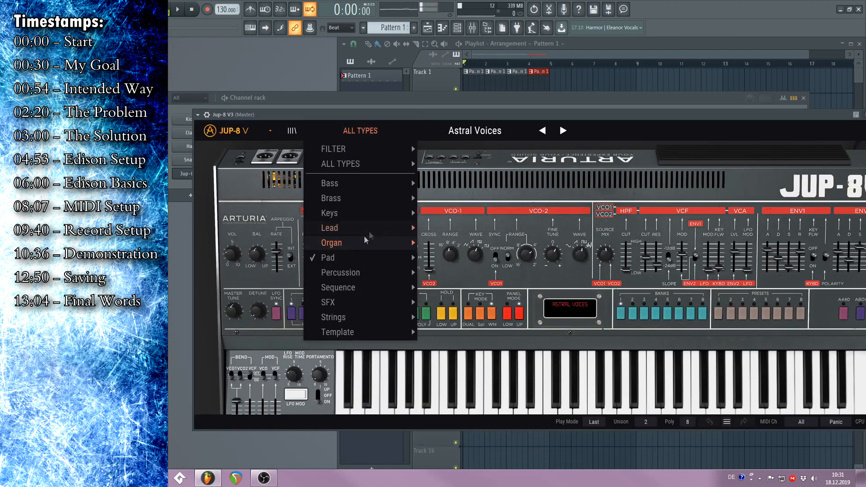
{"action": "mouse_move", "coordinate": [384, 200]}
{"action": "mouse_move", "coordinate": [343, 183]}
{"action": "left_click", "coordinate": [544, 333]}
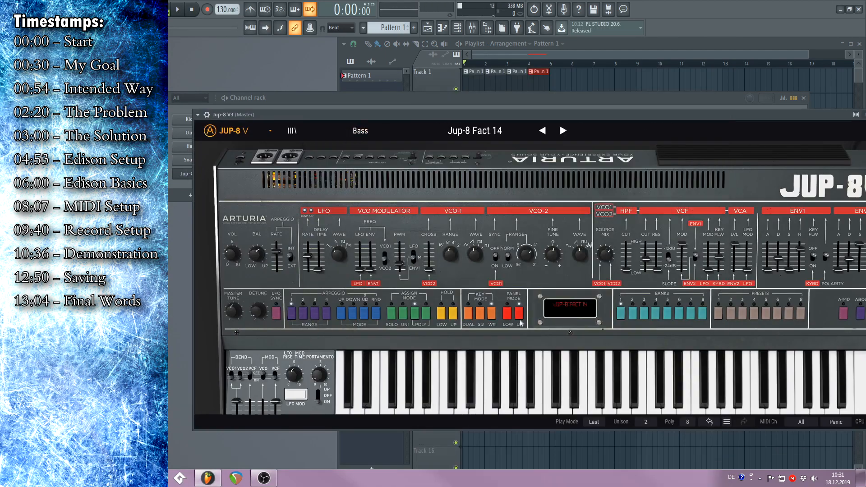
{"action": "left_click_drag", "start_coordinate": [787, 115], "coordinate": [642, 132]}
{"action": "left_click", "coordinate": [760, 132]}
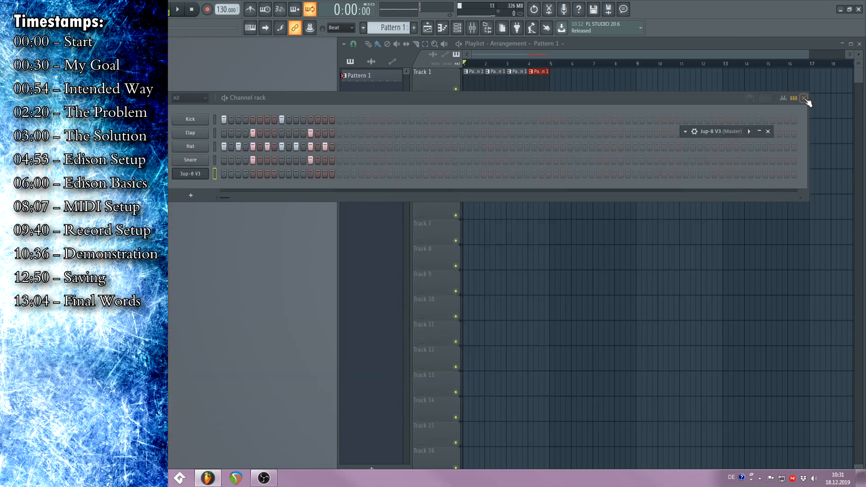
{"action": "left_click", "coordinate": [768, 132]}
{"action": "left_click", "coordinate": [585, 39]}
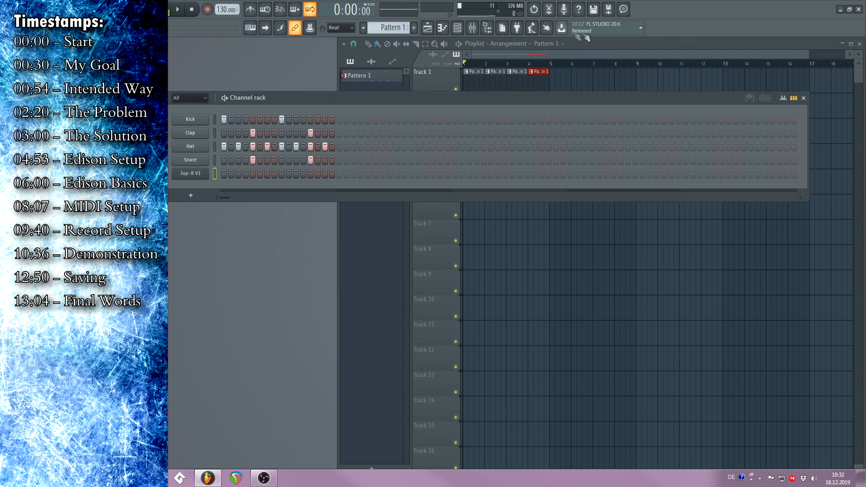
{"action": "left_click", "coordinate": [595, 42]}
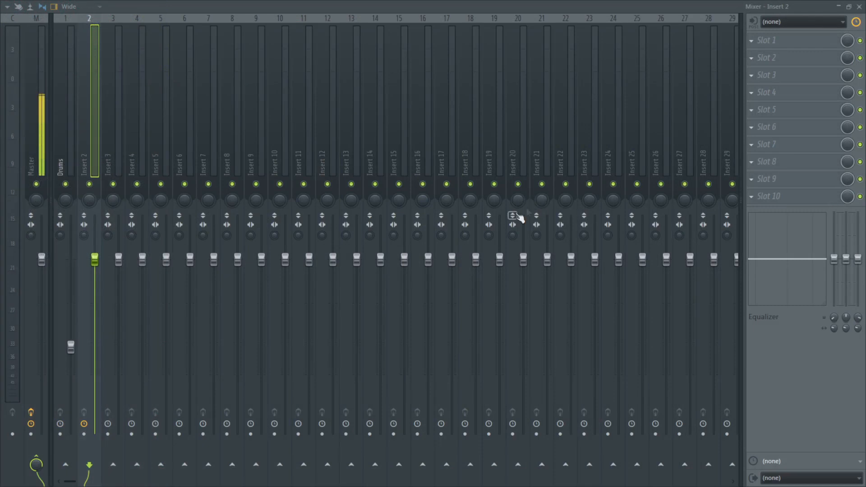
Rename mixer insert 2 as Bass and arm the Drums and Bass tracks for recording
{"action": "left_click", "coordinate": [68, 137]}
{"action": "left_click", "coordinate": [88, 163]}
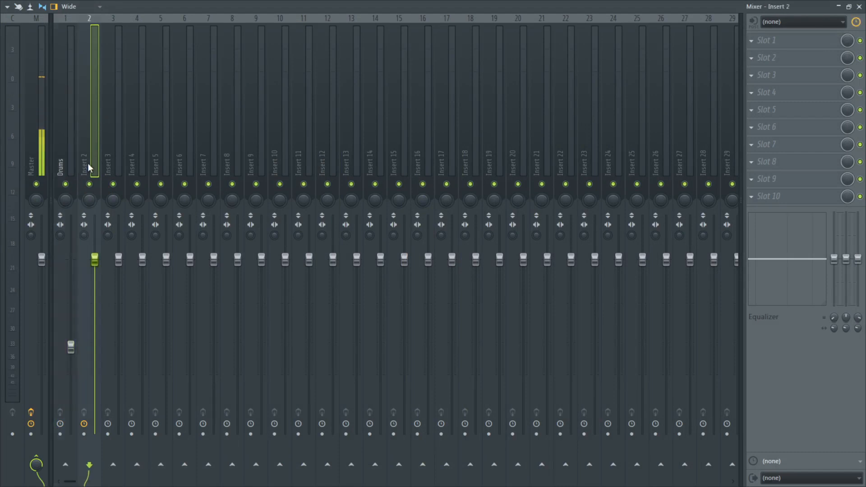
{"action": "key", "text": "F2"}
{"action": "type", "text": "Bass"}
{"action": "key", "text": "Return"}
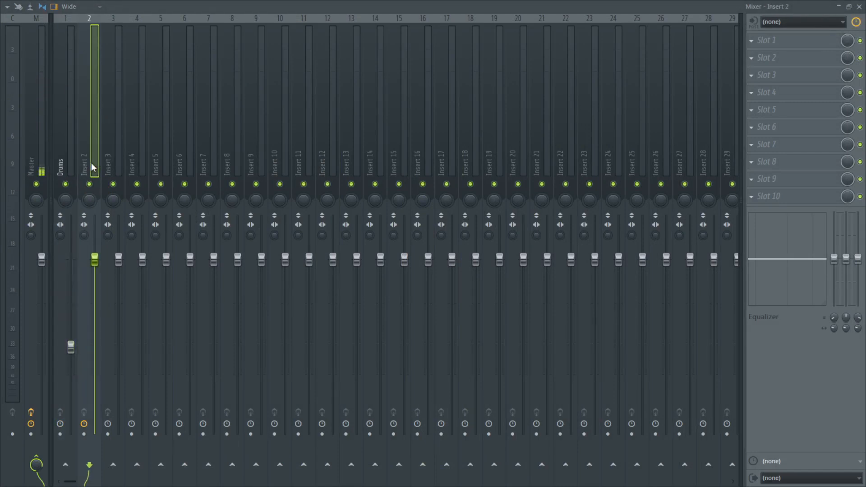
{"action": "left_click", "coordinate": [62, 436]}
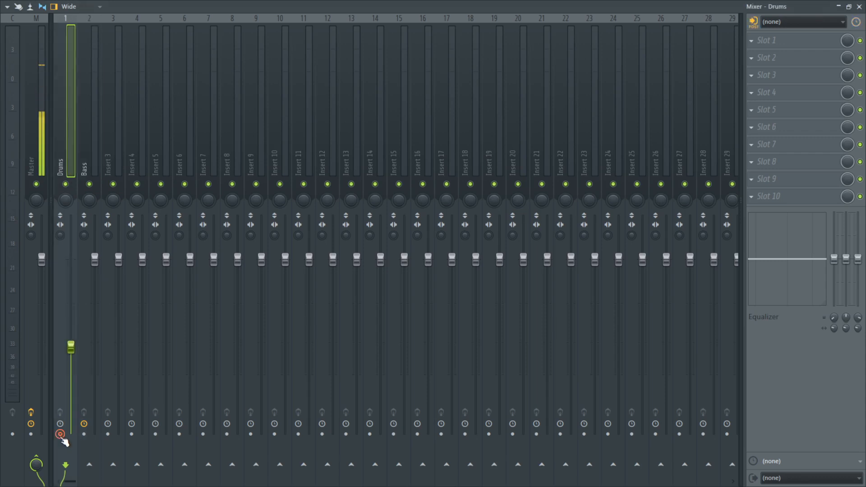
{"action": "left_click", "coordinate": [83, 435]}
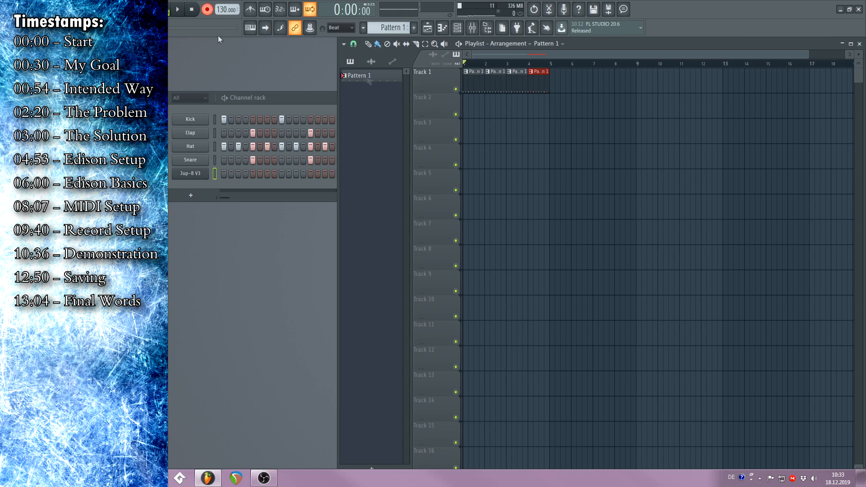
Record a take of the drum pattern with a Jup-8 V3 bass part, then stop playback and turn recording off
{"action": "key", "text": "space"}
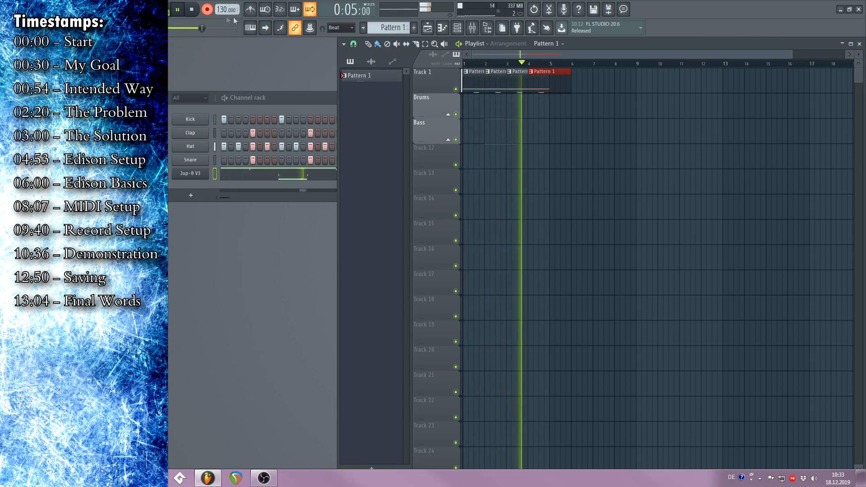
{"action": "left_click", "coordinate": [192, 12]}
{"action": "left_click", "coordinate": [211, 11]}
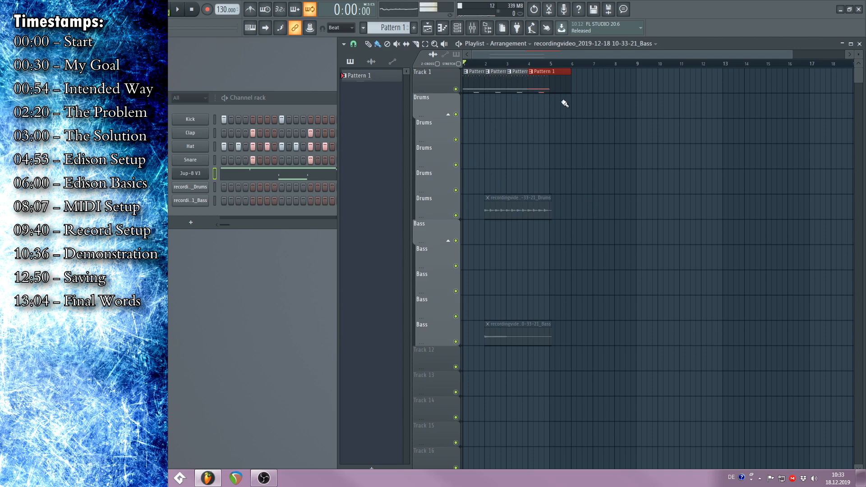
Examine the recorded Jup-8 V3 notes of Pattern 1 in the piano roll, then close it
{"action": "double_click", "coordinate": [475, 85]}
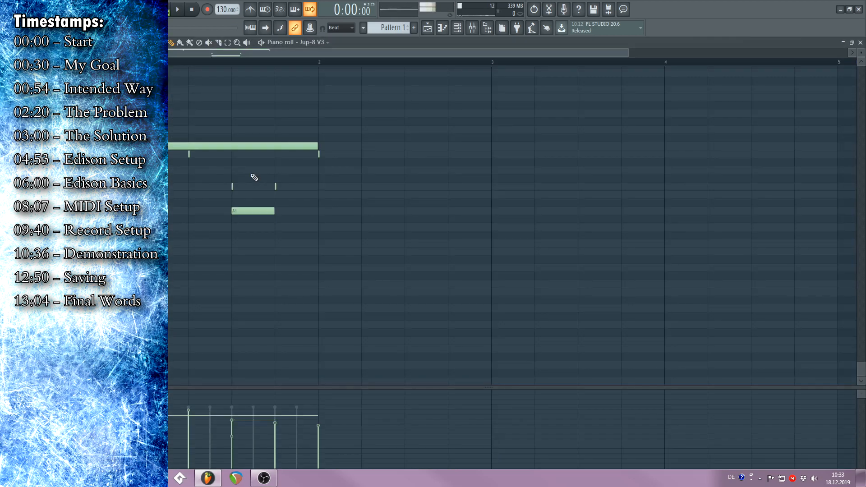
{"action": "scroll", "coordinate": [254, 177], "scroll_direction": "up", "scroll_amount": 4}
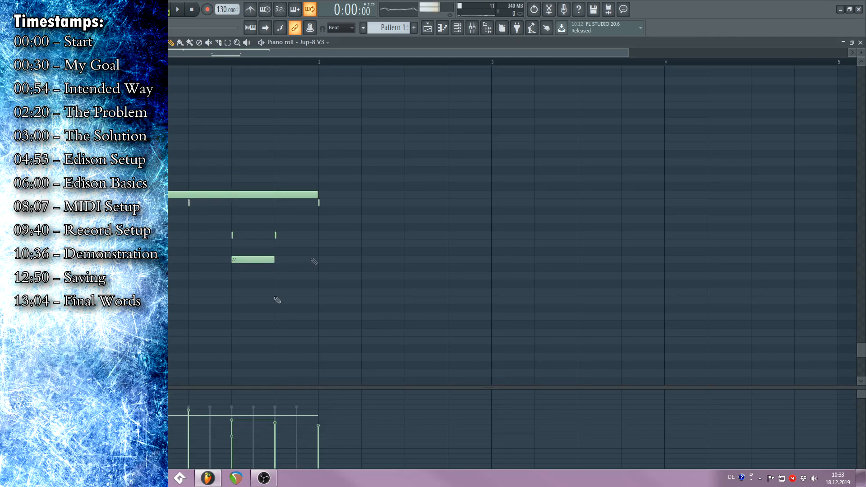
{"action": "left_click", "coordinate": [860, 42]}
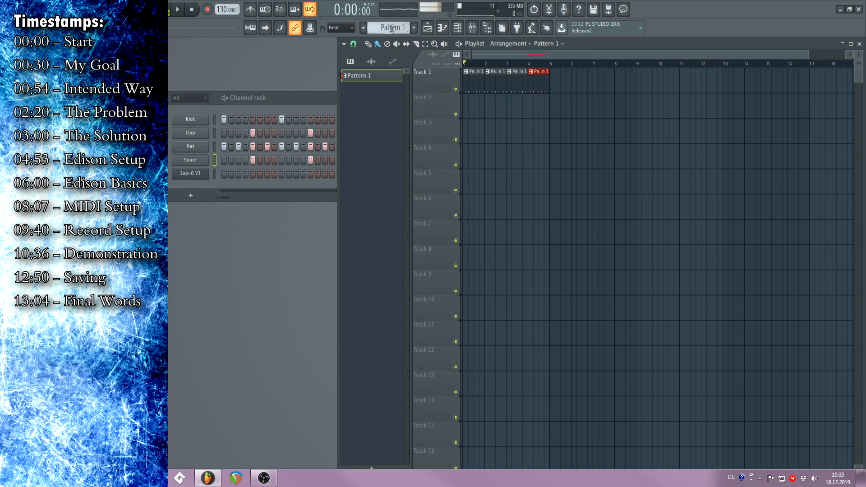
Switch to a new Pattern 2 and place its clip at the start of Track 2
{"action": "scroll", "coordinate": [392, 28], "scroll_direction": "up", "scroll_amount": 1}
{"action": "left_click", "coordinate": [471, 113]}
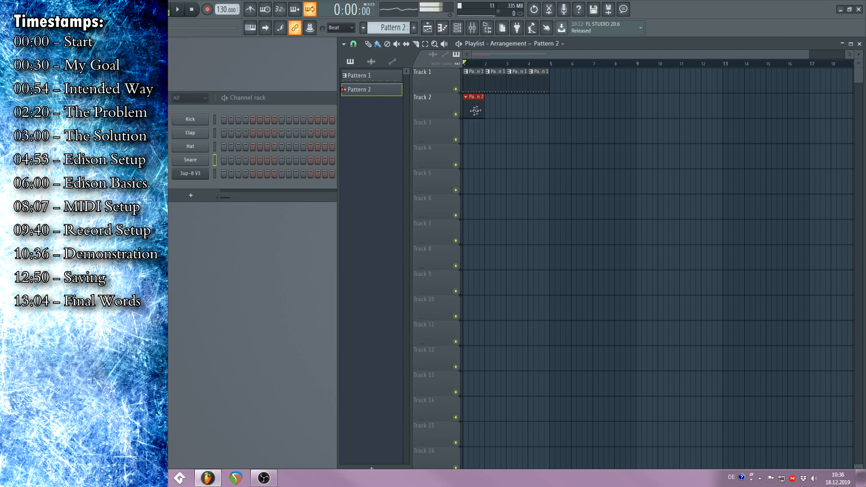
{"action": "left_click_drag", "start_coordinate": [482, 106], "coordinate": [502, 106]}
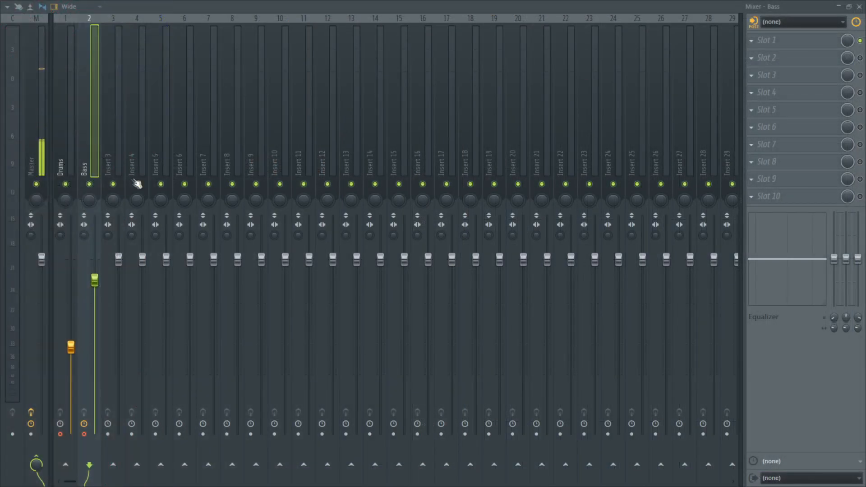
Rename mixer insert 4 as Record Master and give it a red colour and the crown icon
{"action": "left_click", "coordinate": [129, 142]}
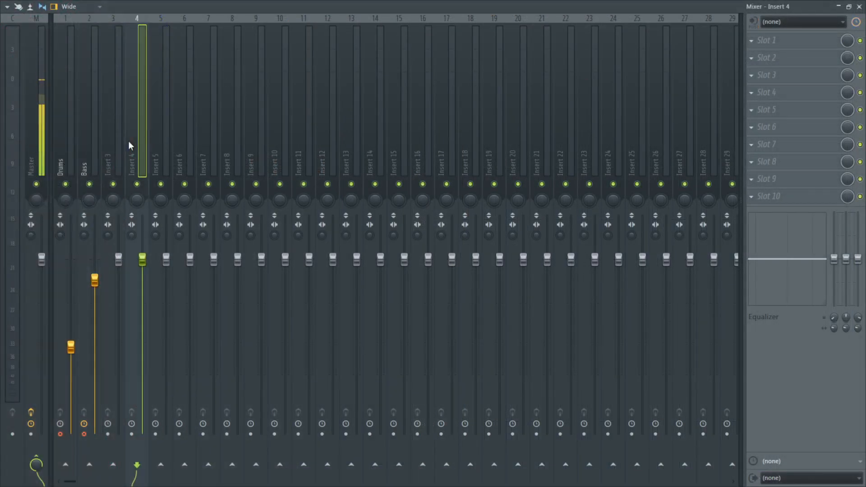
{"action": "key", "text": "F2"}
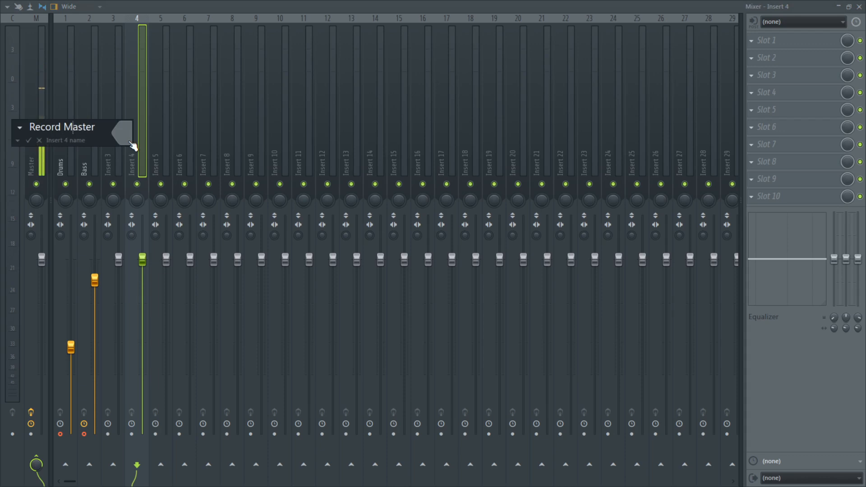
{"action": "left_click", "coordinate": [131, 143]}
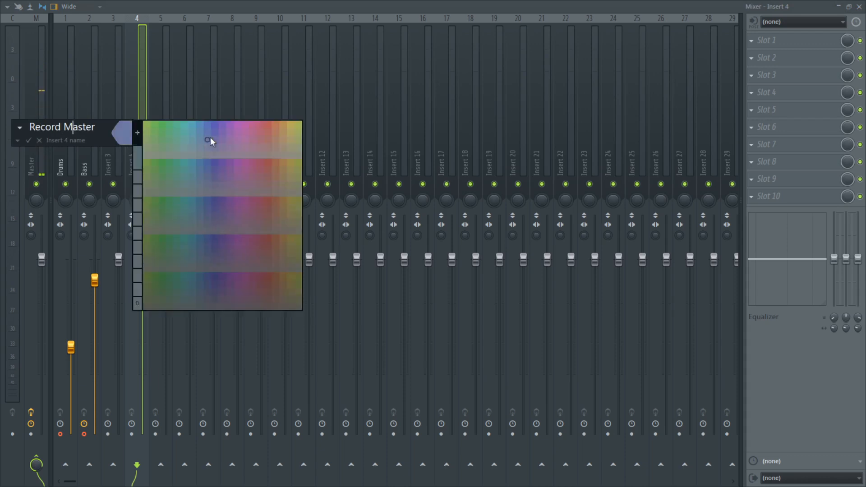
{"action": "left_click", "coordinate": [267, 126]}
{"action": "left_click", "coordinate": [23, 132]}
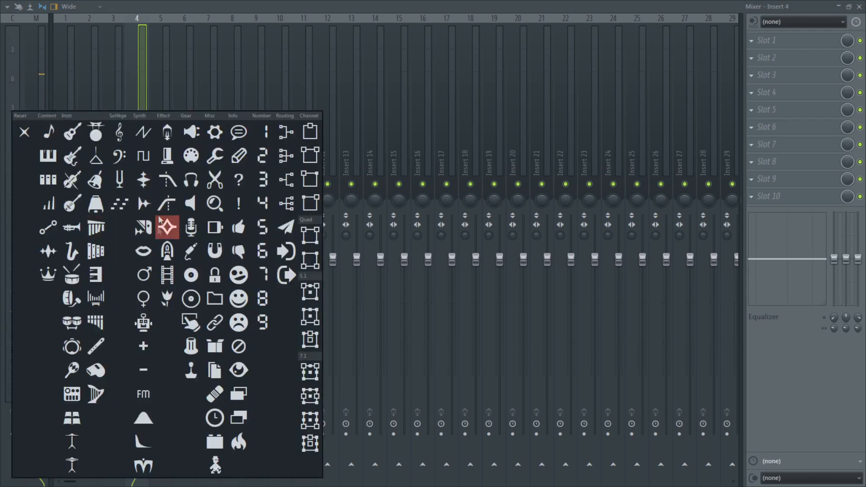
{"action": "left_click", "coordinate": [41, 278]}
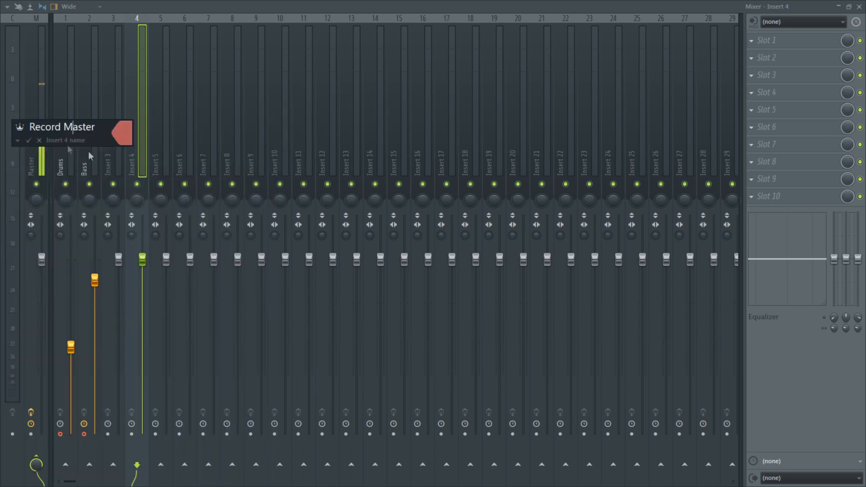
{"action": "left_click", "coordinate": [28, 141]}
Move the Record Master track to the first insert position, ahead of Drums and Bass
{"action": "key", "text": "alt+Left"}
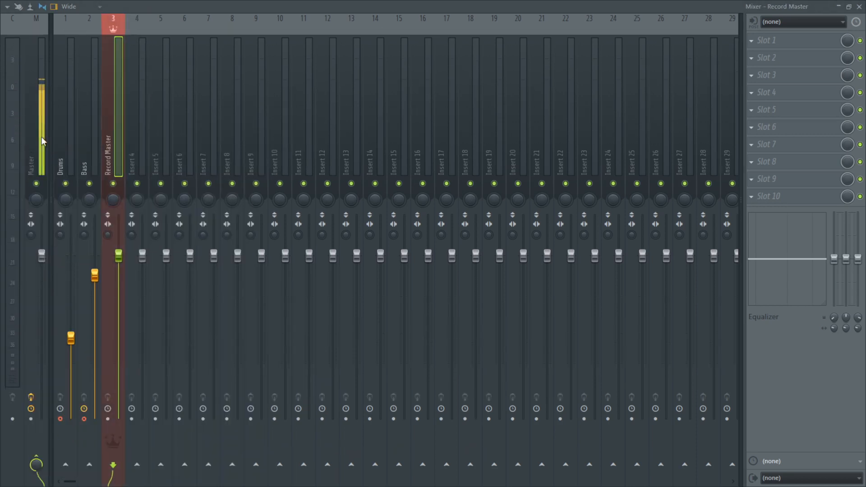
{"action": "key", "text": "alt+Left"}
{"action": "key", "text": "alt+Left"}
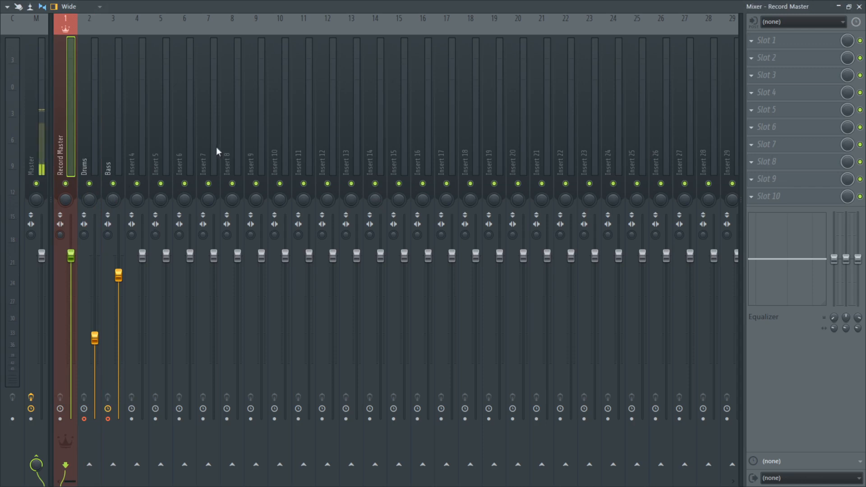
Rename mixer insert 6 as Edison, colour it red, and move it to the first insert position before Record Master
{"action": "left_click", "coordinate": [186, 145]}
{"action": "right_click", "coordinate": [186, 145]}
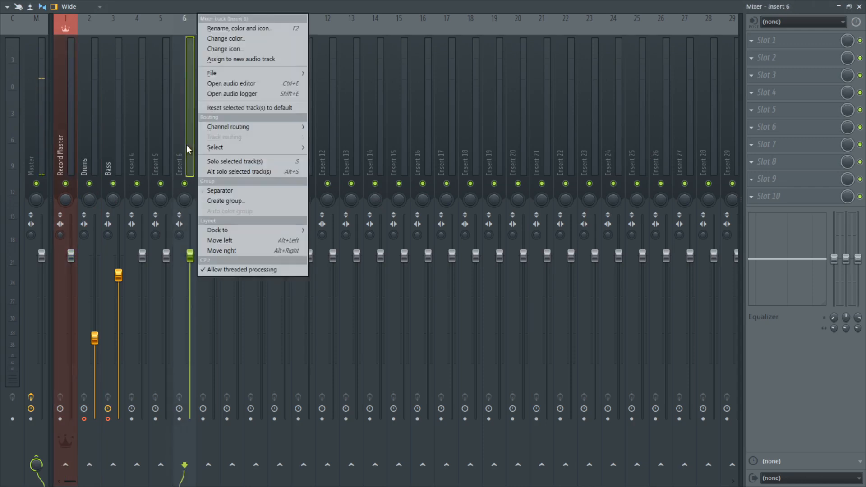
{"action": "left_click", "coordinate": [244, 28]}
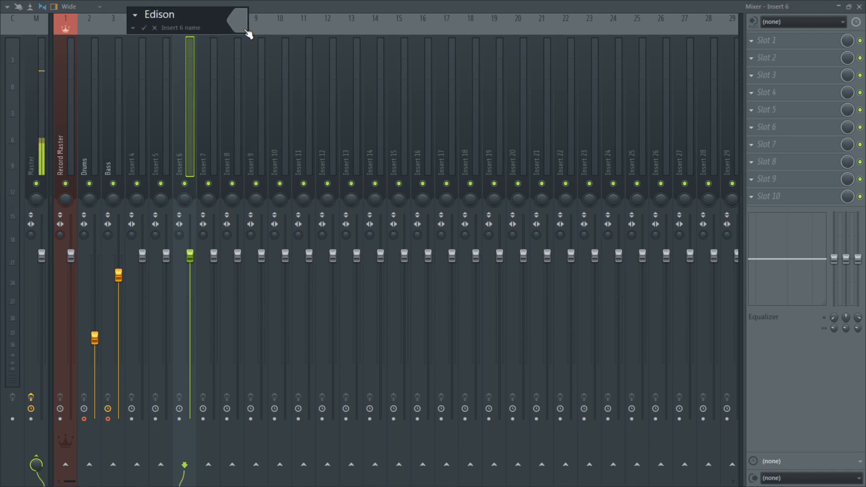
{"action": "left_click", "coordinate": [245, 30]}
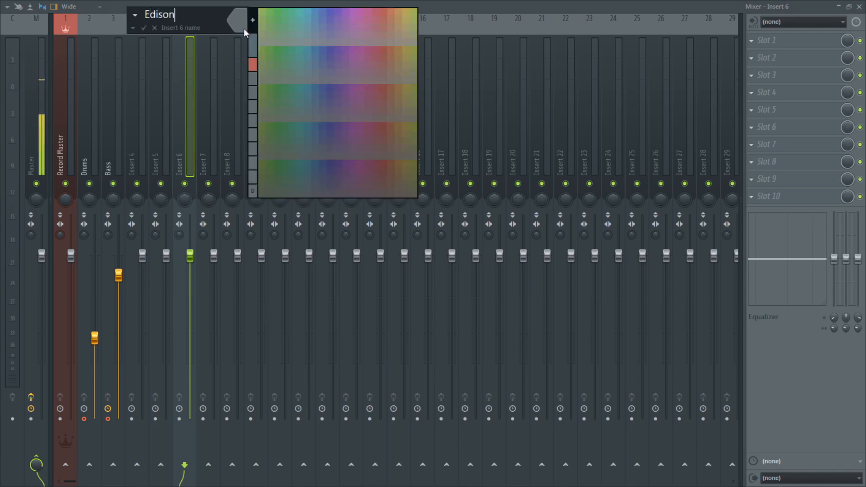
{"action": "left_click", "coordinate": [383, 11]}
{"action": "left_click", "coordinate": [144, 28]}
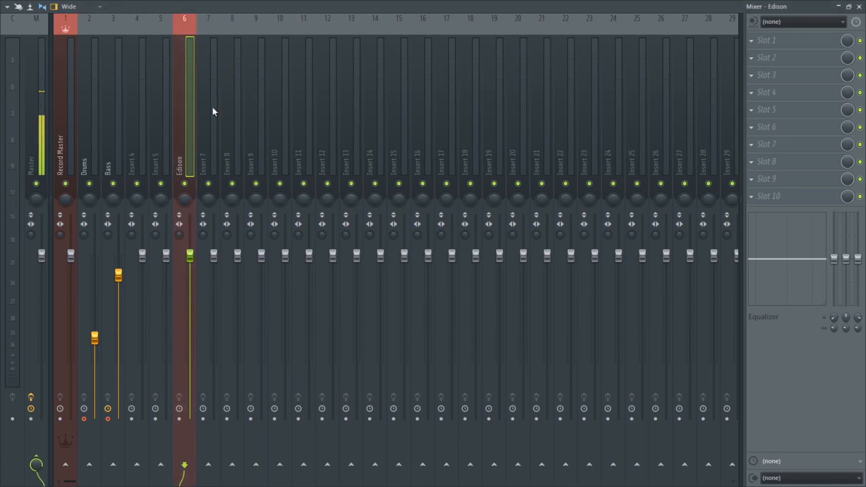
{"action": "left_click_drag", "start_coordinate": [190, 129], "coordinate": [69, 150]}
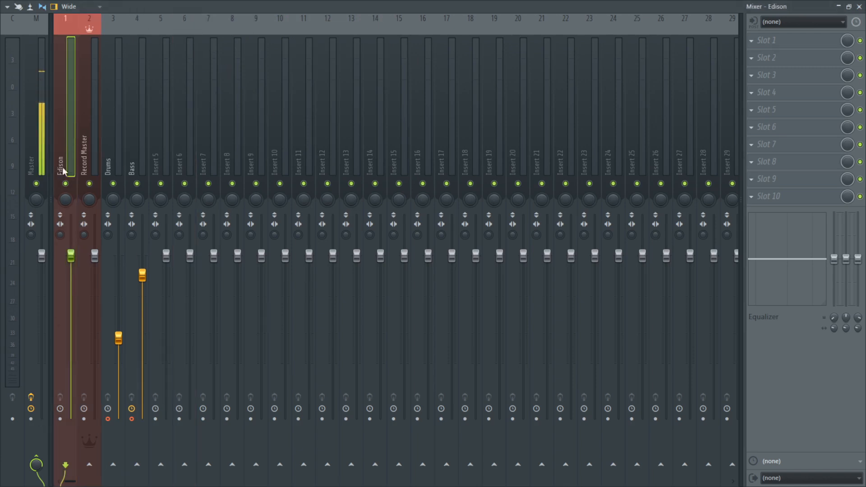
Route the Record Master track into the Edison track only, instead of into the main master
{"action": "left_click", "coordinate": [83, 153]}
{"action": "left_click", "coordinate": [59, 155]}
{"action": "left_click", "coordinate": [88, 158]}
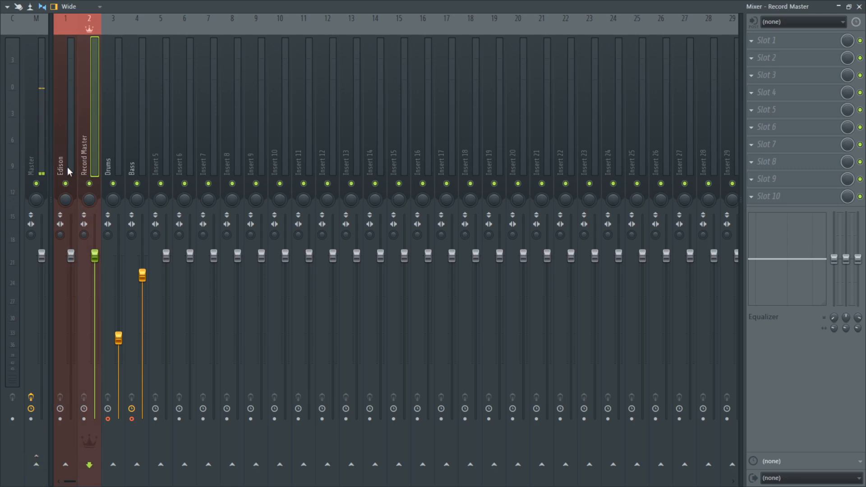
{"action": "left_click", "coordinate": [67, 467]}
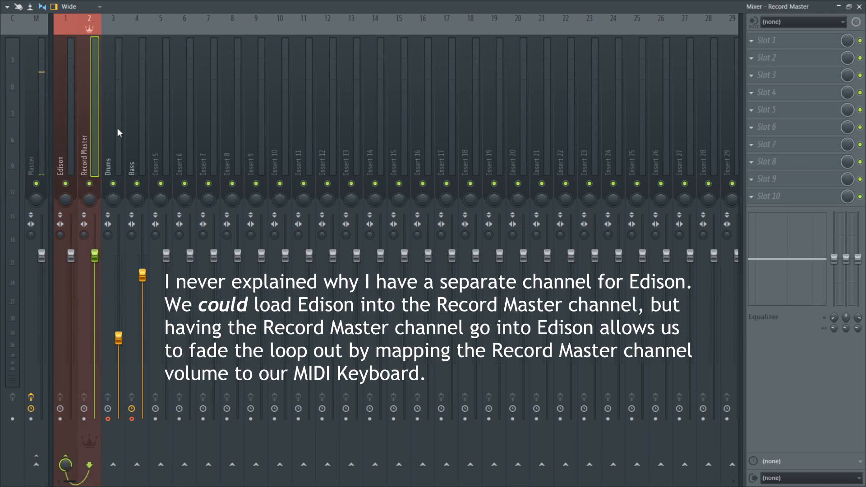
Route the Drums and Bass tracks into Record Master in addition to the main master, and disarm recording on both
{"action": "left_click", "coordinate": [102, 146]}
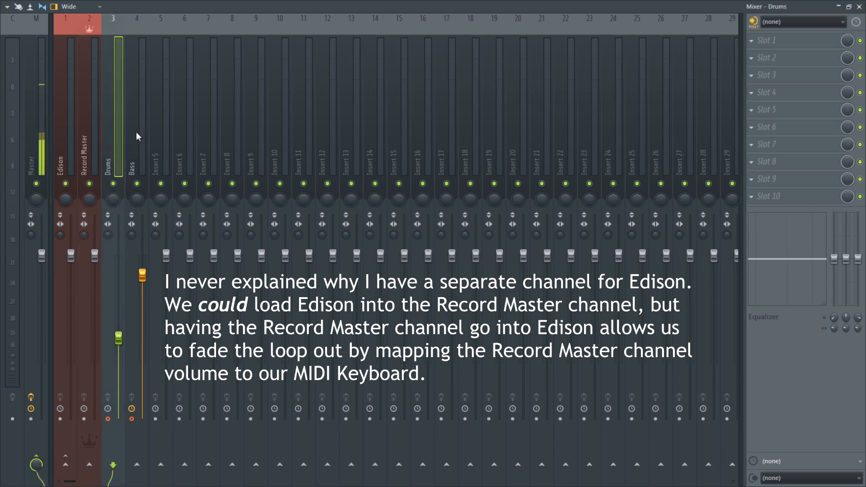
{"action": "left_click", "coordinate": [132, 134]}
{"action": "left_click", "coordinate": [107, 148]}
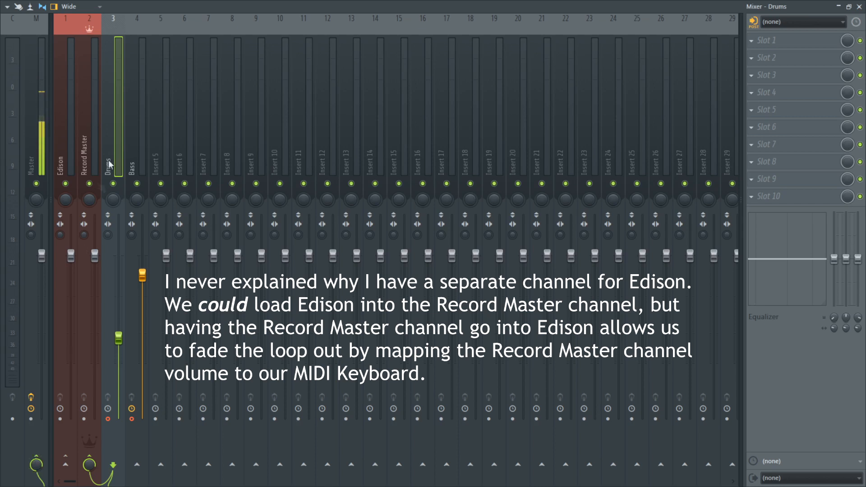
{"action": "left_click", "coordinate": [133, 142]}
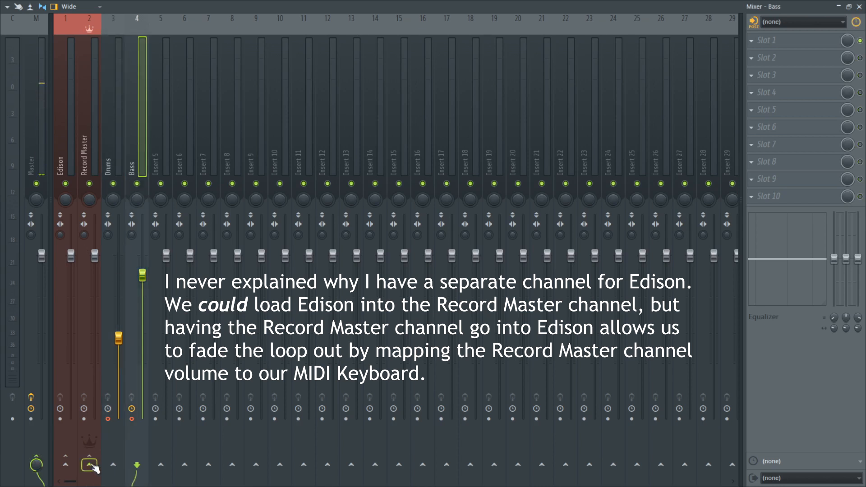
{"action": "left_click", "coordinate": [109, 420]}
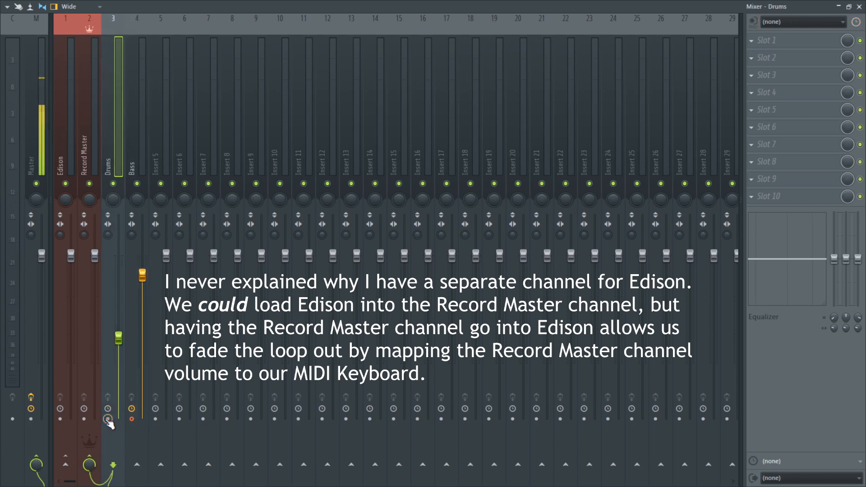
{"action": "left_click", "coordinate": [131, 419]}
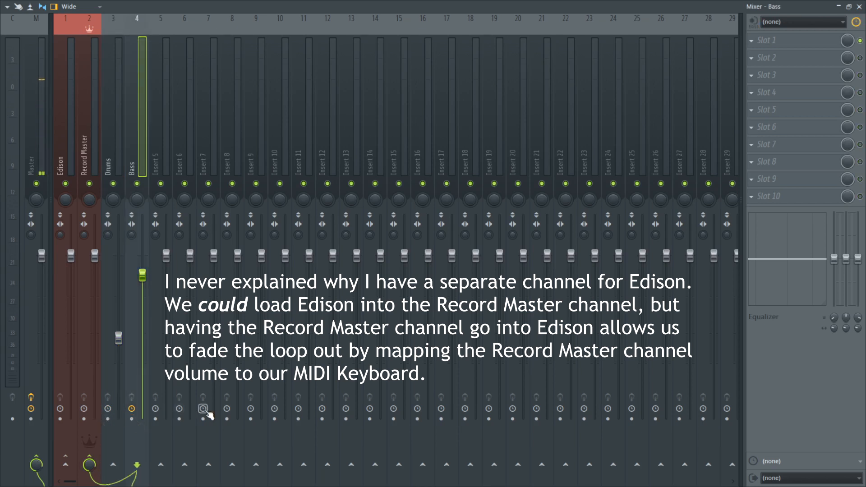
Load the Edison plugin into the first effect slot of the Edison mixer track
{"action": "left_click", "coordinate": [83, 137]}
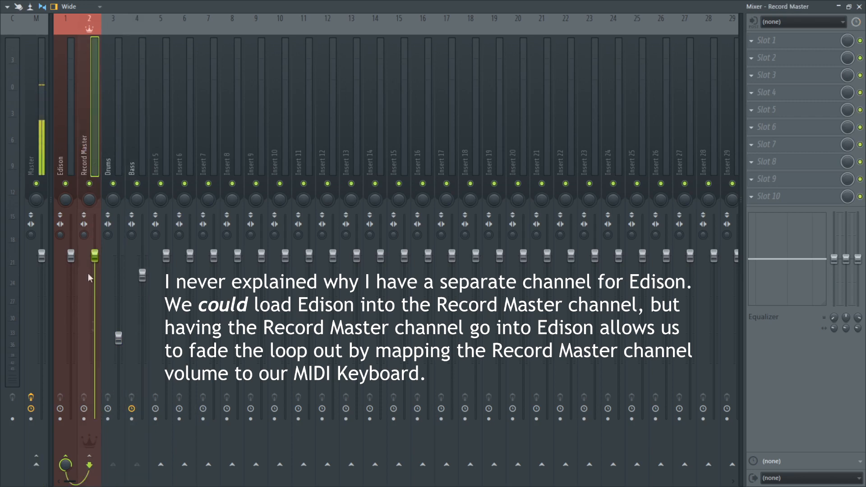
{"action": "left_click", "coordinate": [60, 162]}
{"action": "left_click", "coordinate": [779, 43]}
{"action": "left_click", "coordinate": [619, 354]}
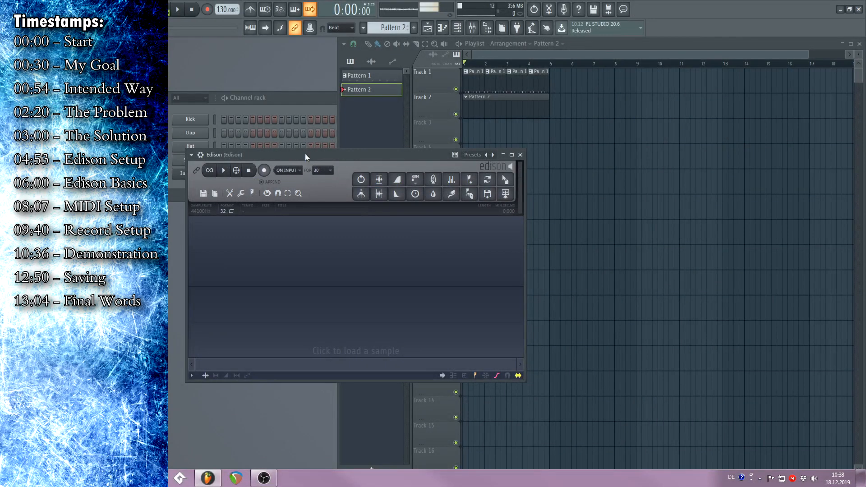
Set Edison to start recording on play, with a maximum length of 5 minutes
{"action": "left_click", "coordinate": [294, 172]}
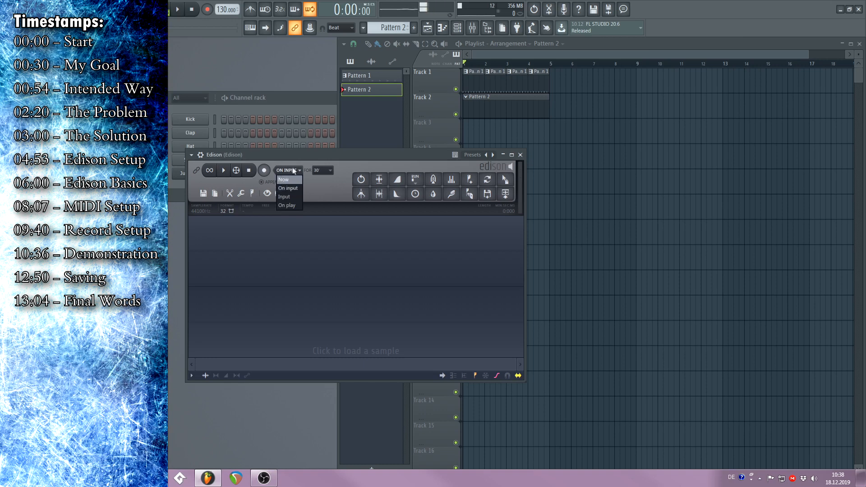
{"action": "left_click", "coordinate": [291, 206]}
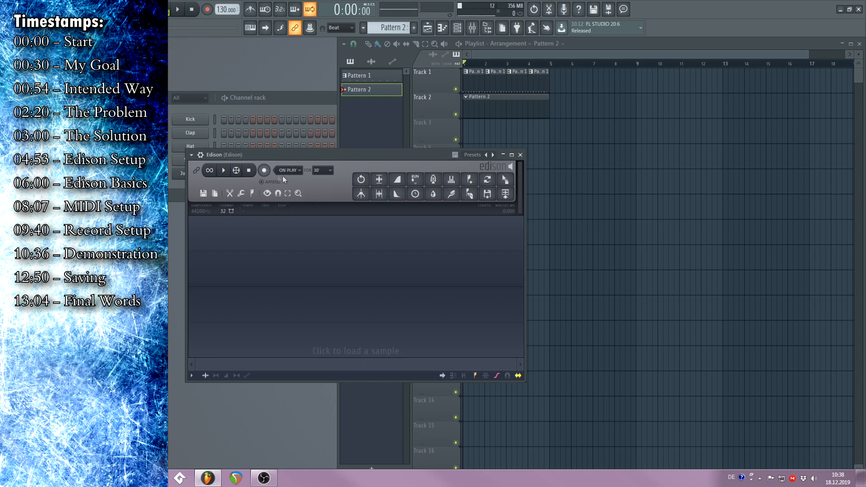
{"action": "left_click", "coordinate": [327, 170]}
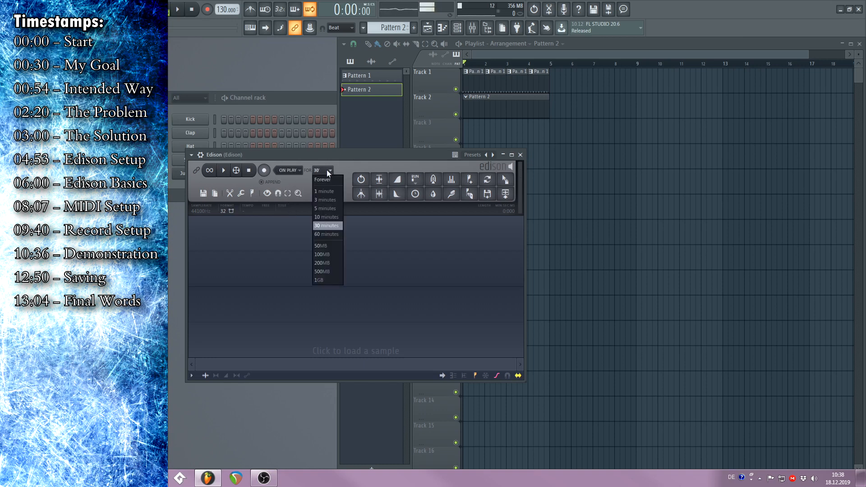
{"action": "left_click", "coordinate": [323, 209]}
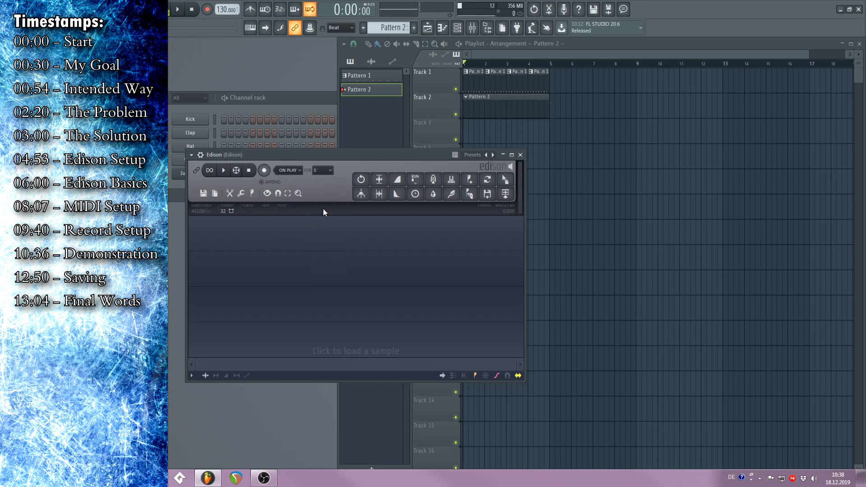
{"action": "left_click", "coordinate": [327, 170]}
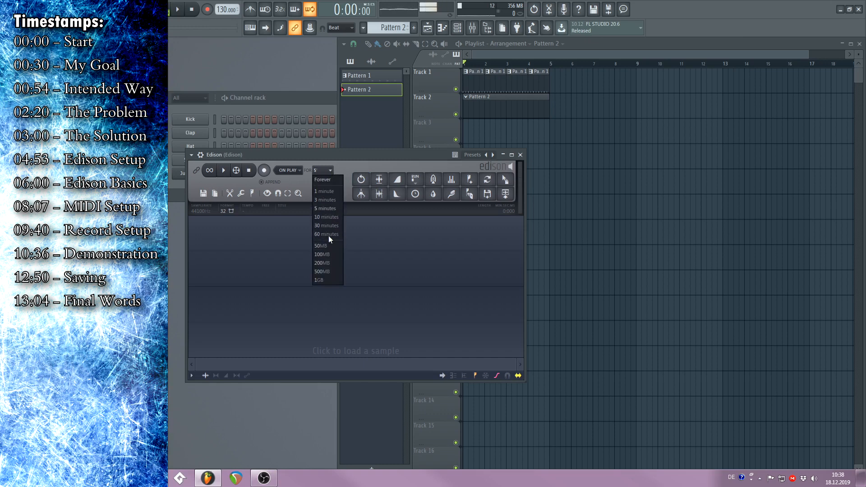
{"action": "left_click", "coordinate": [345, 165]}
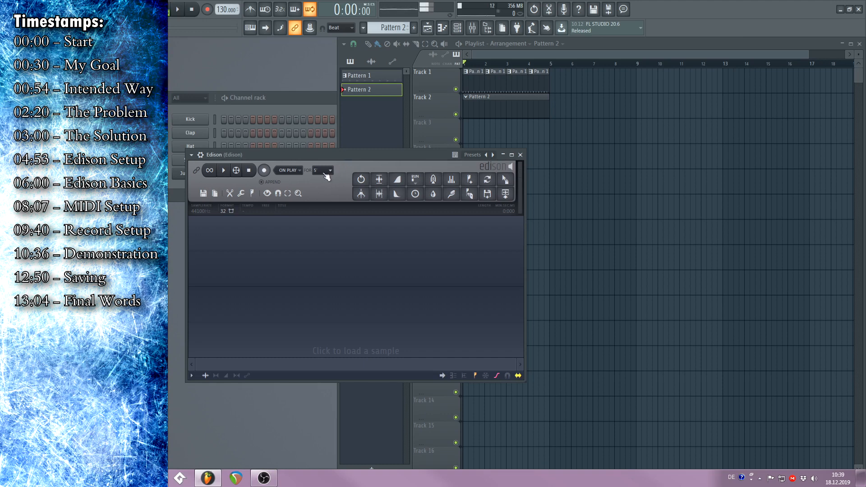
{"action": "left_click", "coordinate": [325, 170]}
{"action": "left_click", "coordinate": [341, 166]}
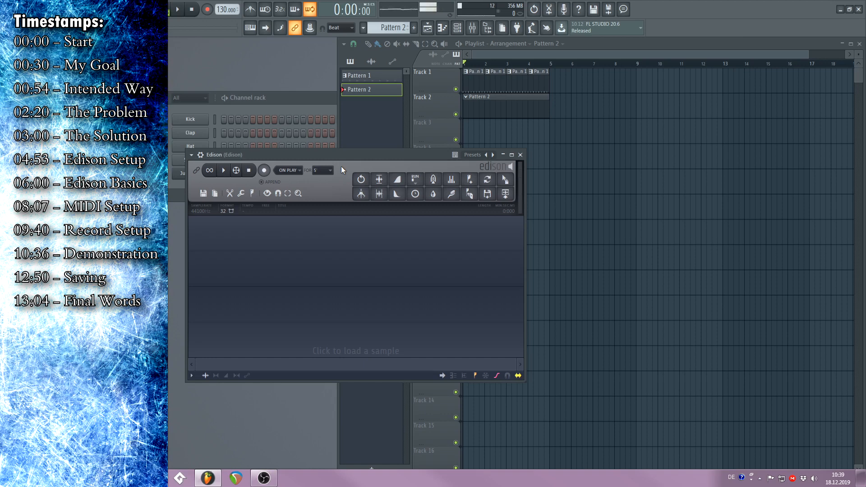
{"action": "left_click", "coordinate": [326, 172]}
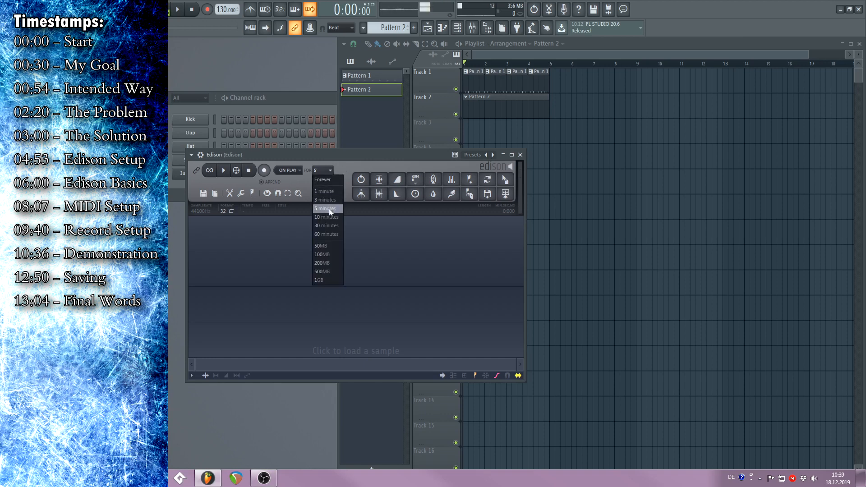
{"action": "left_click", "coordinate": [344, 170]}
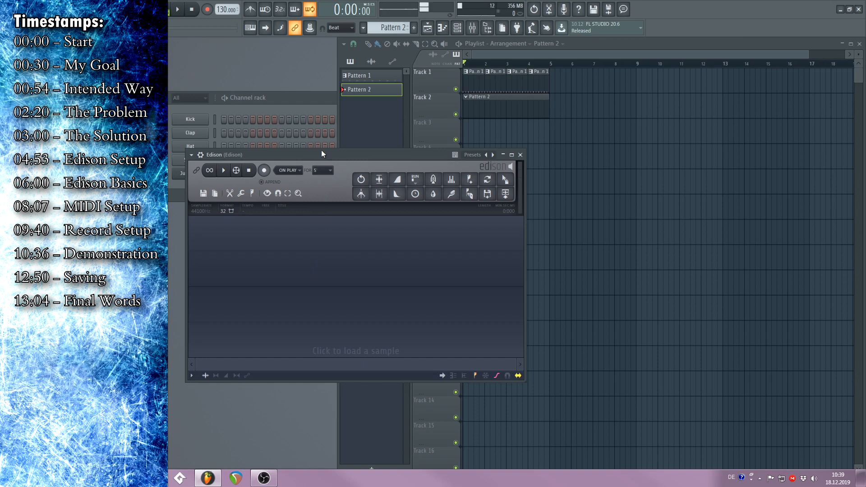
Move the Edison window below the channel rack, arm Edison for recording and return to the playlist
{"action": "left_click_drag", "start_coordinate": [322, 153], "coordinate": [260, 186]}
{"action": "left_click", "coordinate": [589, 40]}
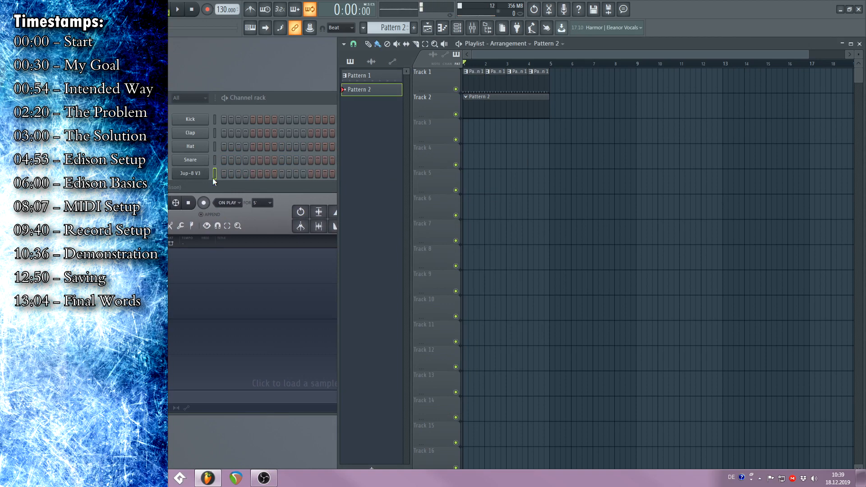
{"action": "left_click", "coordinate": [203, 203]}
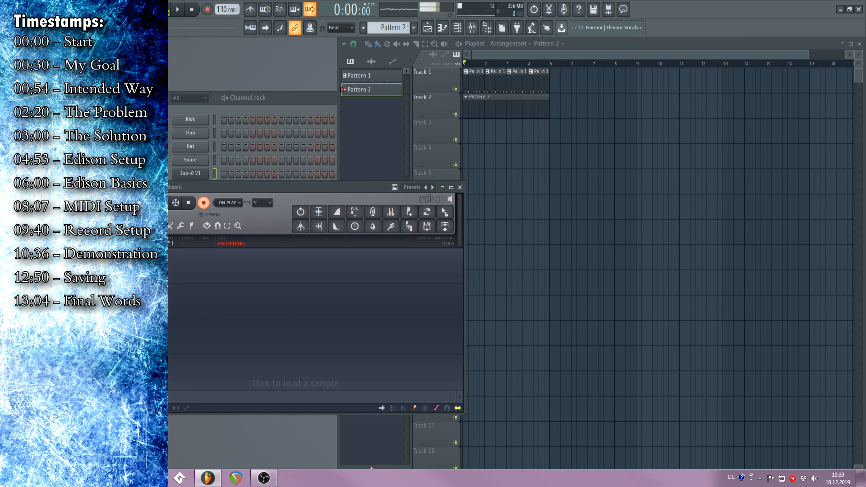
{"action": "left_click", "coordinate": [511, 54]}
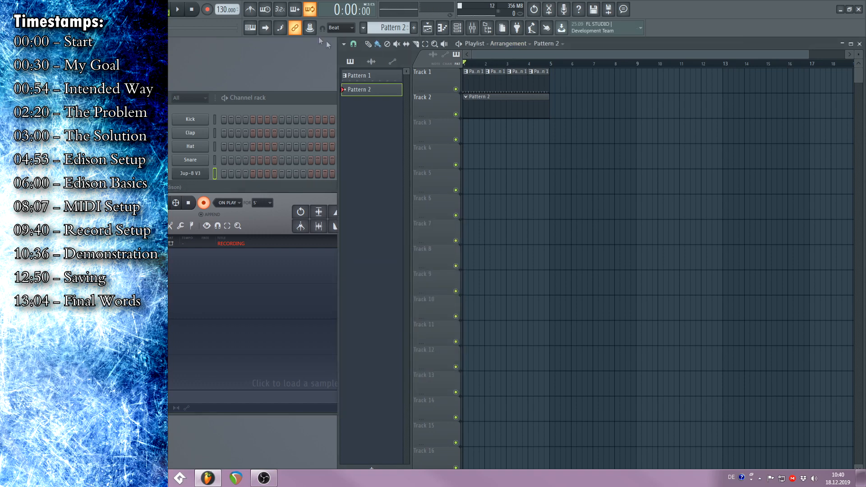
Play the arrangement to record the looping drums into Edison, stop playback and bring the recording into view
{"action": "key", "text": "space"}
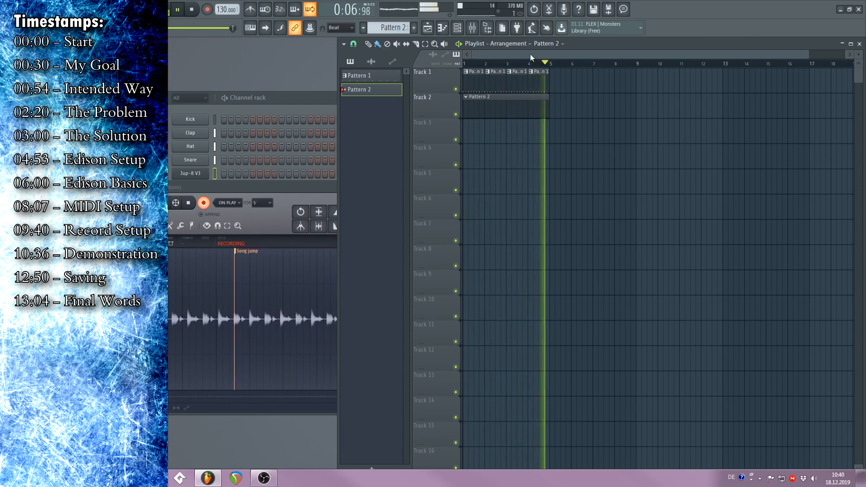
{"action": "key", "text": "space"}
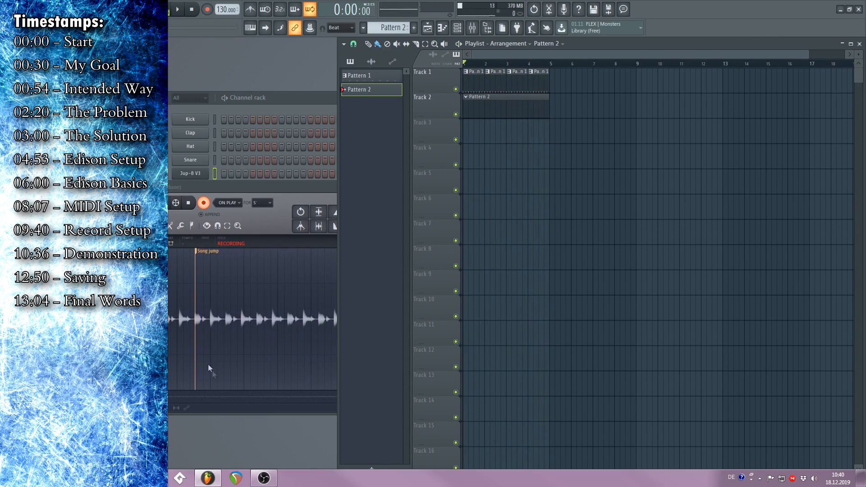
{"action": "left_click", "coordinate": [266, 188]}
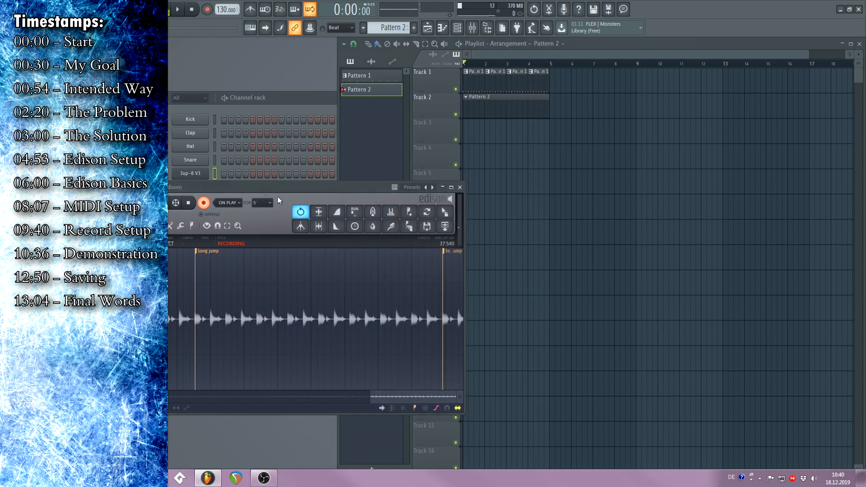
Record another pass of the arrangement into the still-armed Edison, stop playback and check the recorded waveform
{"action": "left_click", "coordinate": [541, 57]}
{"action": "key", "text": "space"}
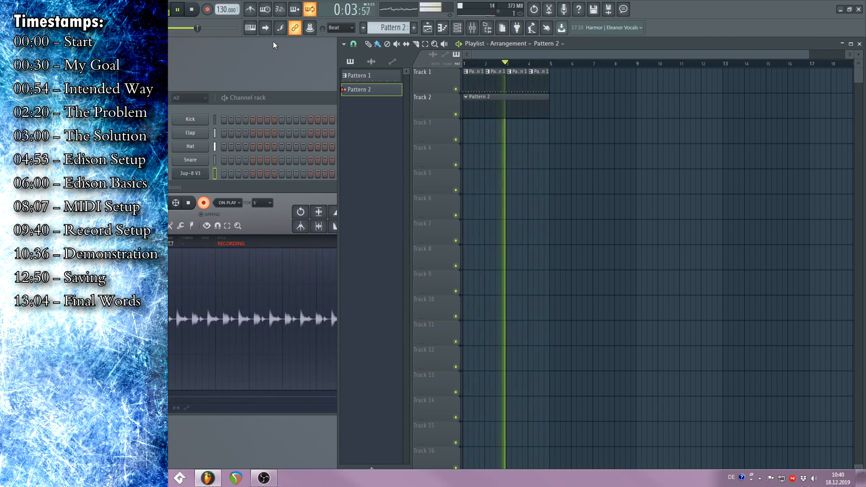
{"action": "left_click", "coordinate": [194, 11]}
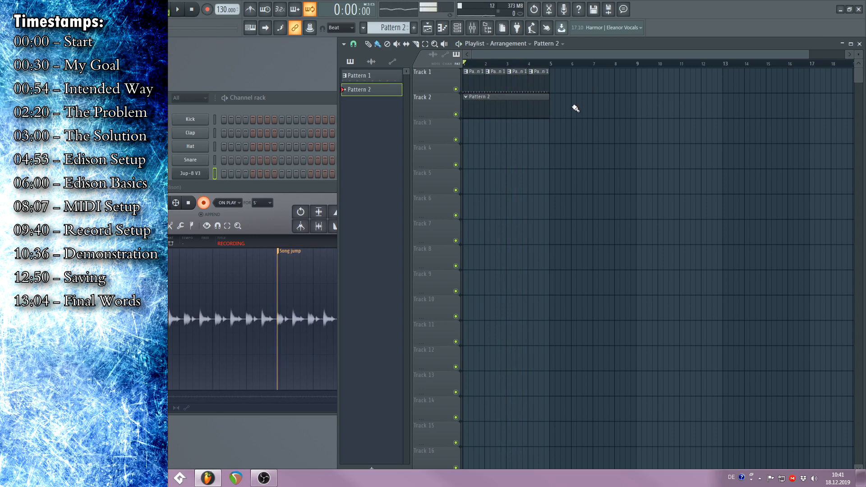
{"action": "left_click", "coordinate": [281, 189]}
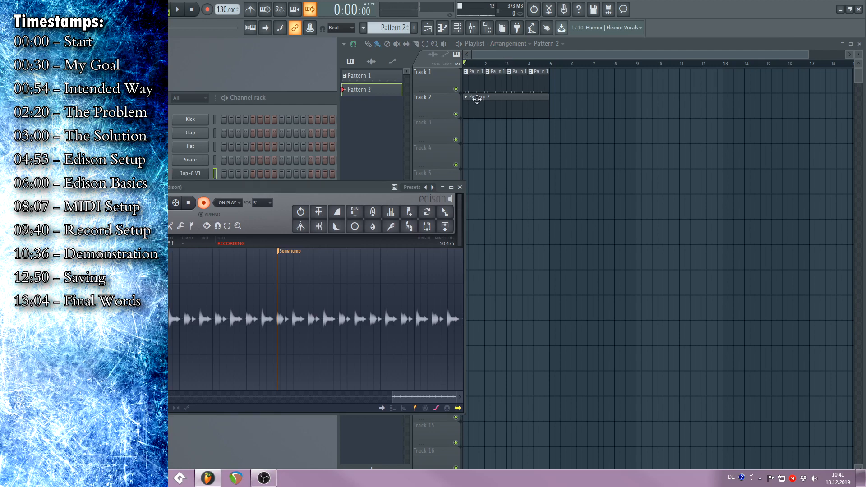
Add a Polysix instrument to the channel rack and load its Scream Uni Lead preset
{"action": "left_click", "coordinate": [482, 54]}
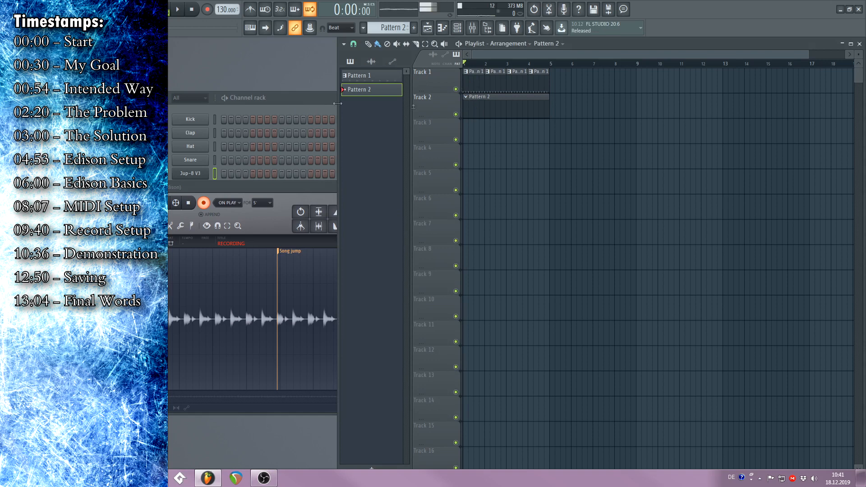
{"action": "left_click", "coordinate": [293, 99]}
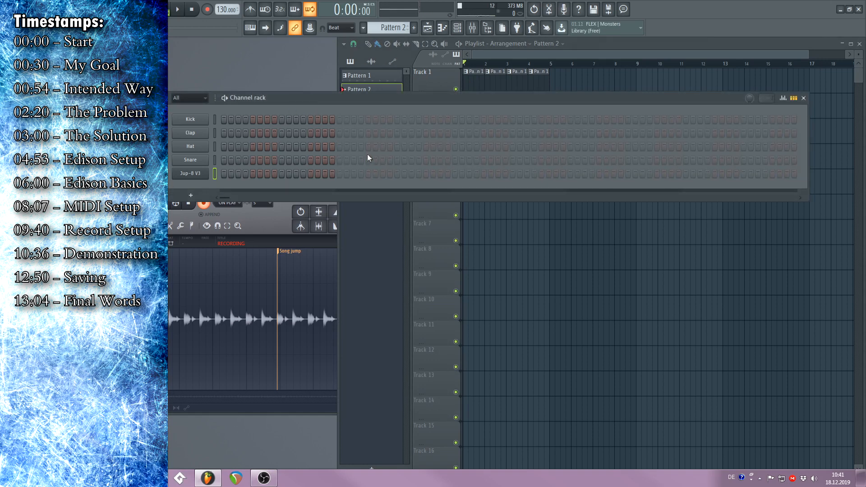
{"action": "left_click", "coordinate": [198, 195]}
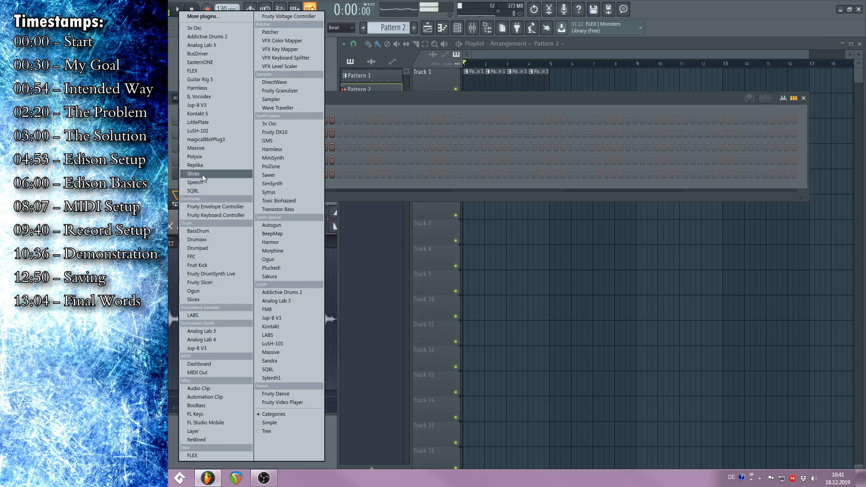
{"action": "left_click", "coordinate": [200, 157]}
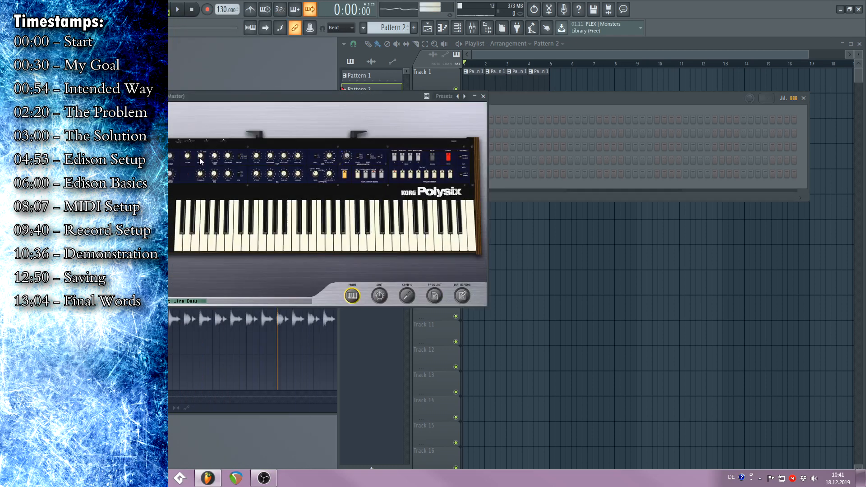
{"action": "left_click", "coordinate": [173, 301]}
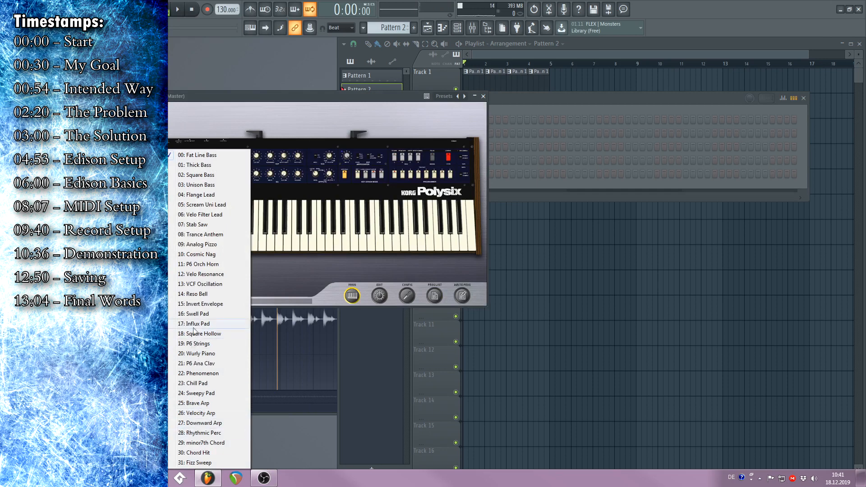
{"action": "left_click", "coordinate": [206, 206]}
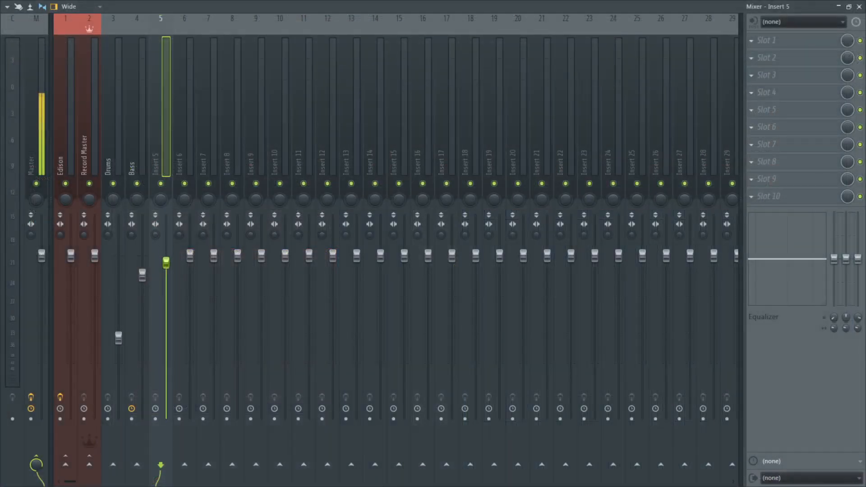
Rename mixer insert 5 as Lead and route it into Record Master as well as the main master, checking the Drums and Bass routing
{"action": "double_click", "coordinate": [166, 141]}
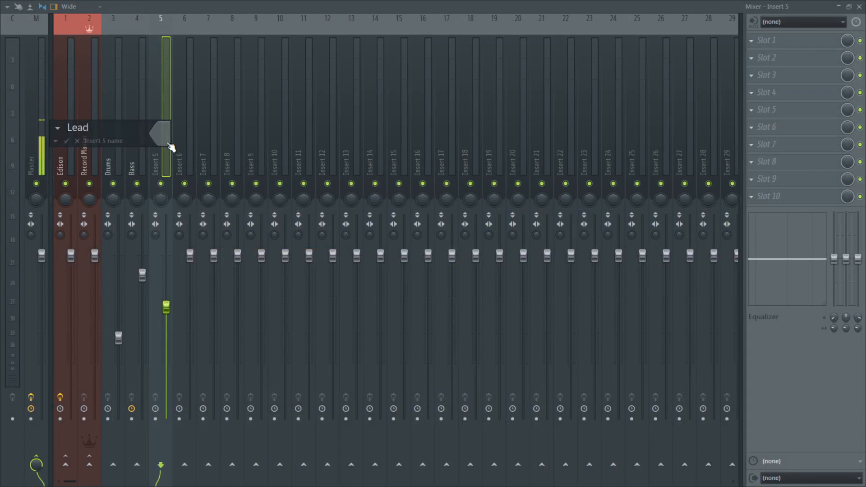
{"action": "key", "text": "Return"}
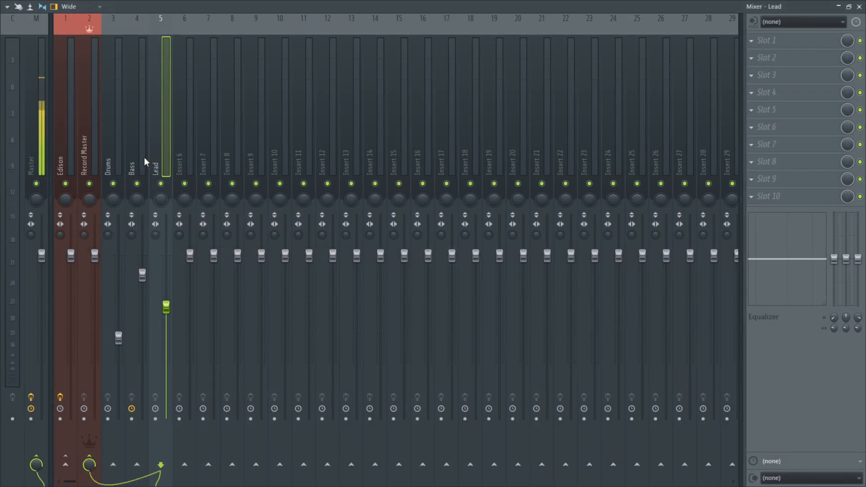
{"action": "left_click", "coordinate": [139, 157]}
{"action": "left_click", "coordinate": [113, 152]}
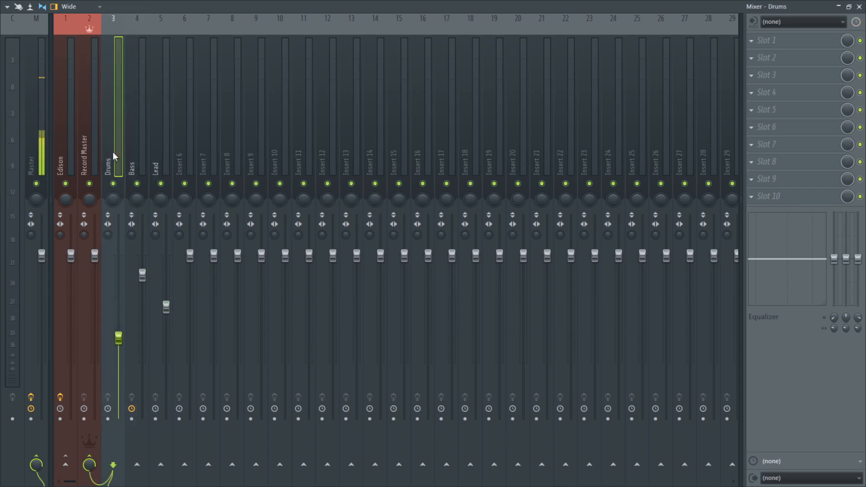
{"action": "left_click", "coordinate": [185, 151]}
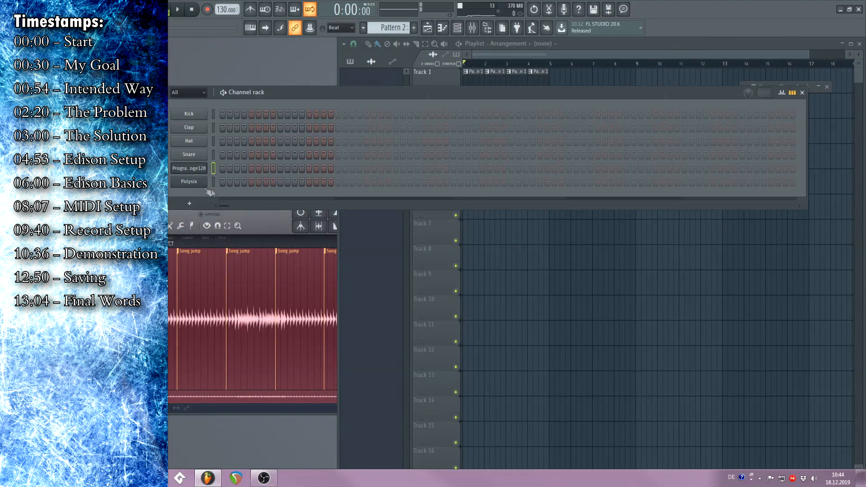
Set the bass channel above Polysix to receive notes only from the Arturia KeyLab Essential 61 on MIDI Channel 1
{"action": "right_click", "coordinate": [189, 168]}
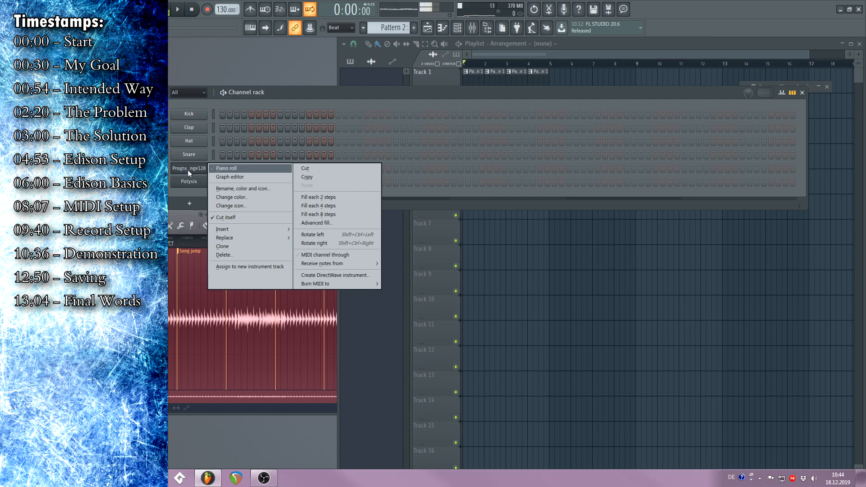
{"action": "mouse_move", "coordinate": [362, 261]}
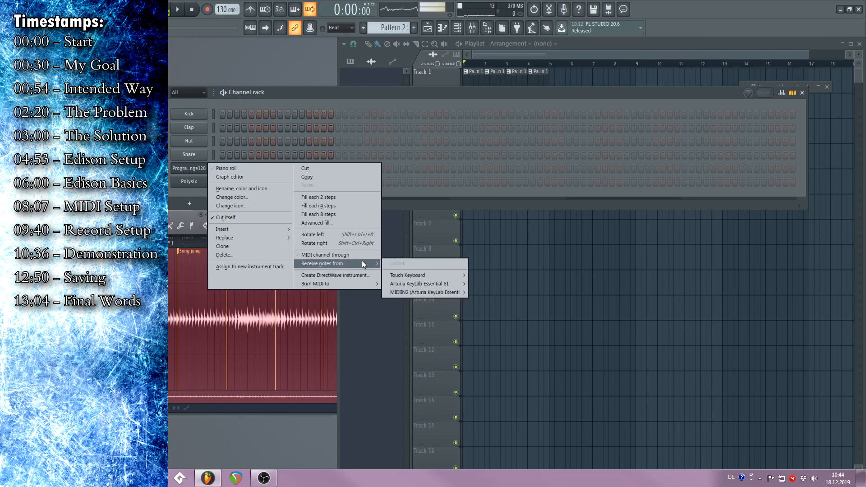
{"action": "mouse_move", "coordinate": [426, 284]}
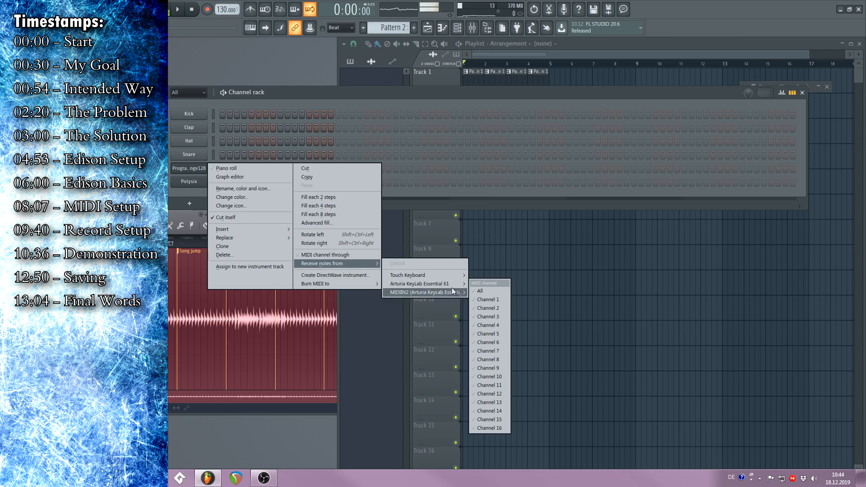
{"action": "left_click", "coordinate": [497, 302]}
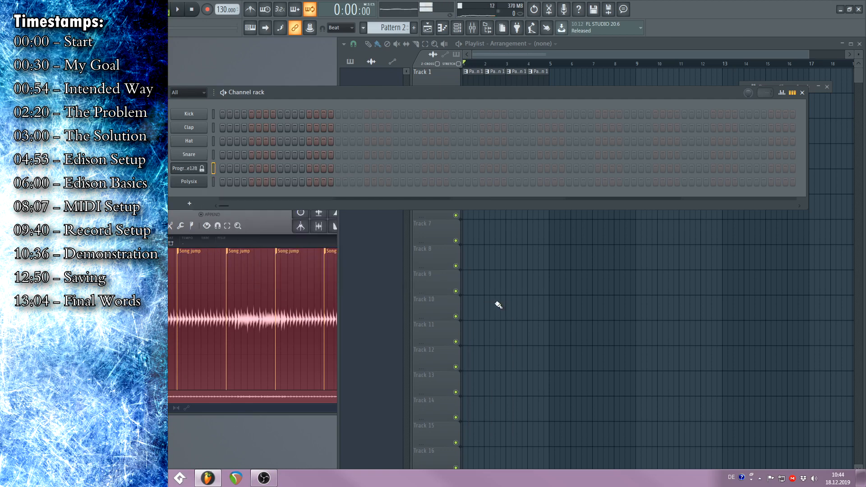
Set Polysix to receive notes from the Arturia KeyLab Essential 61 on MIDI Channel 2, then select the Clap channel
{"action": "right_click", "coordinate": [205, 182]}
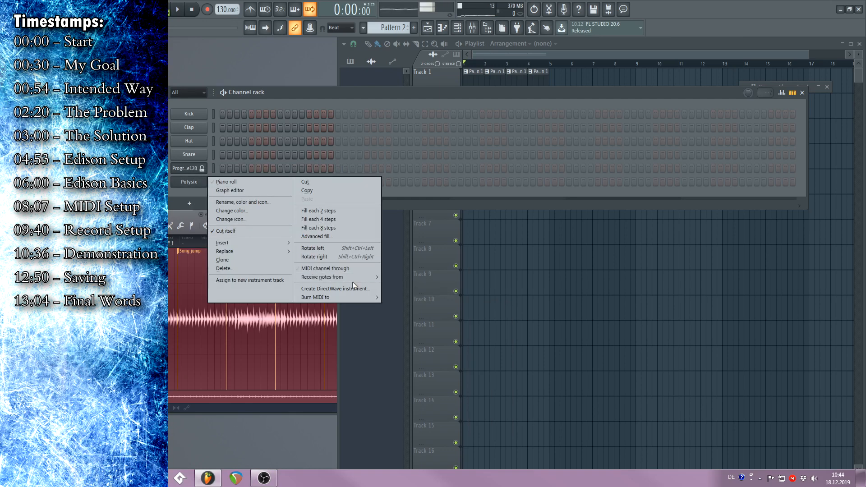
{"action": "mouse_move", "coordinate": [355, 278]}
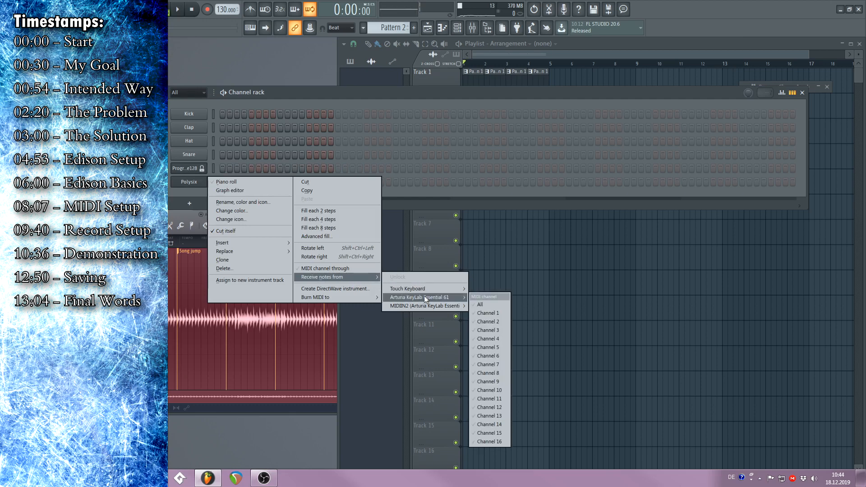
{"action": "left_click", "coordinate": [493, 322]}
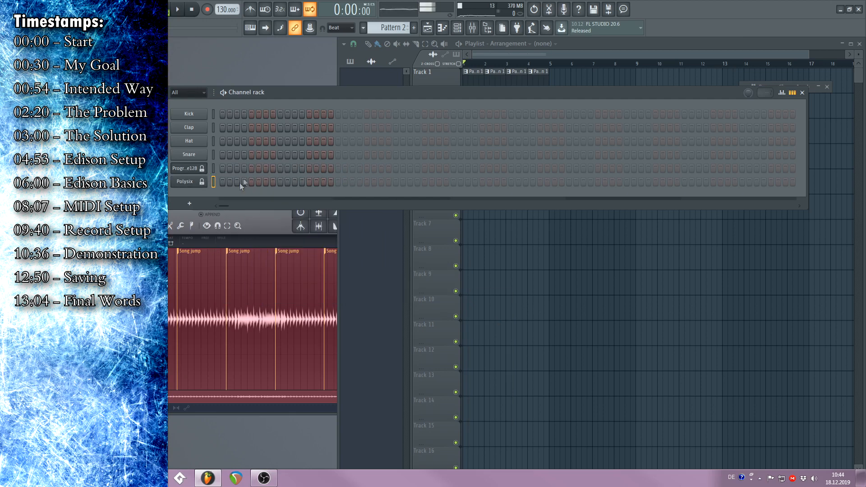
{"action": "left_click", "coordinate": [214, 128]}
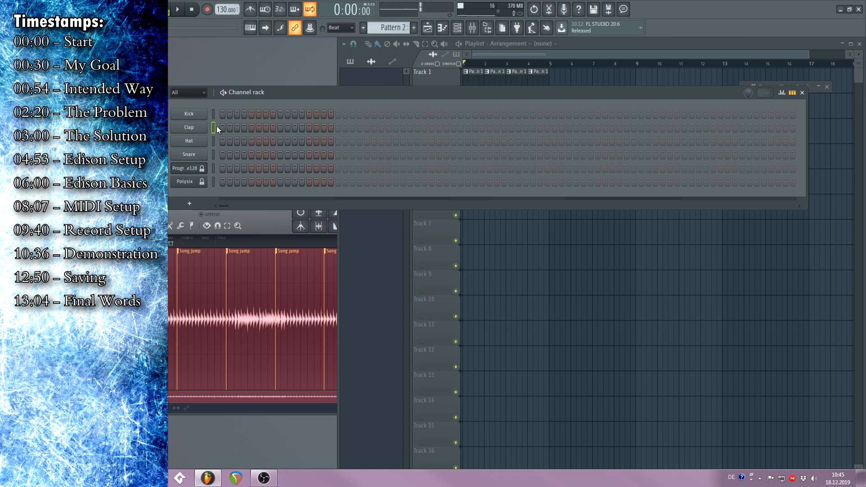
Delete the entire existing drum recording from Edison
{"action": "left_click", "coordinate": [280, 294]}
{"action": "key", "text": "ctrl+a"}
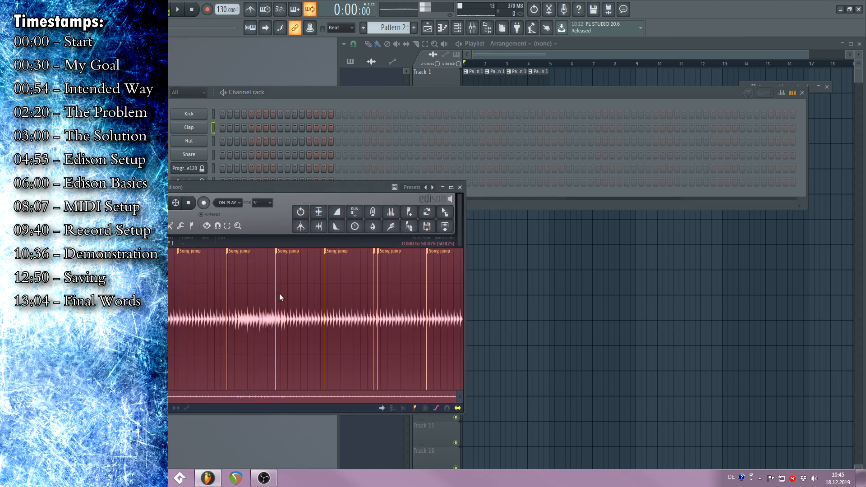
{"action": "key", "text": "Delete"}
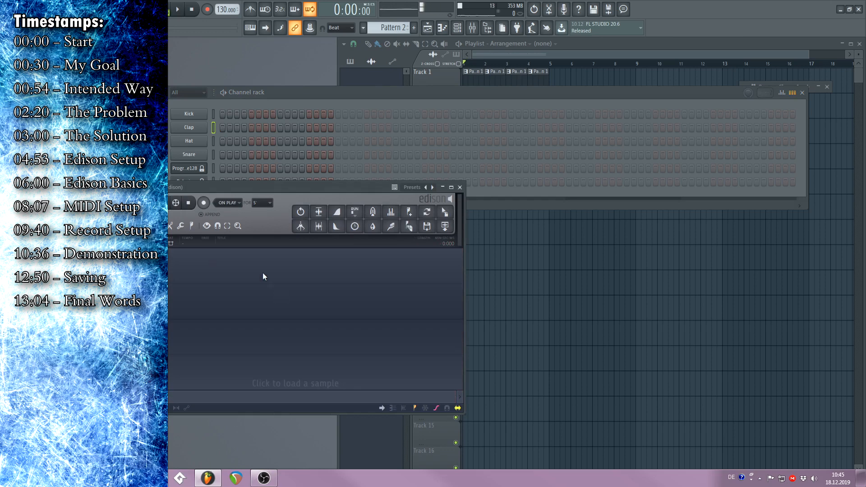
Select the Pattern 2 clip on playlist Track 2 and arm Edison to record on play
{"action": "left_click", "coordinate": [572, 44]}
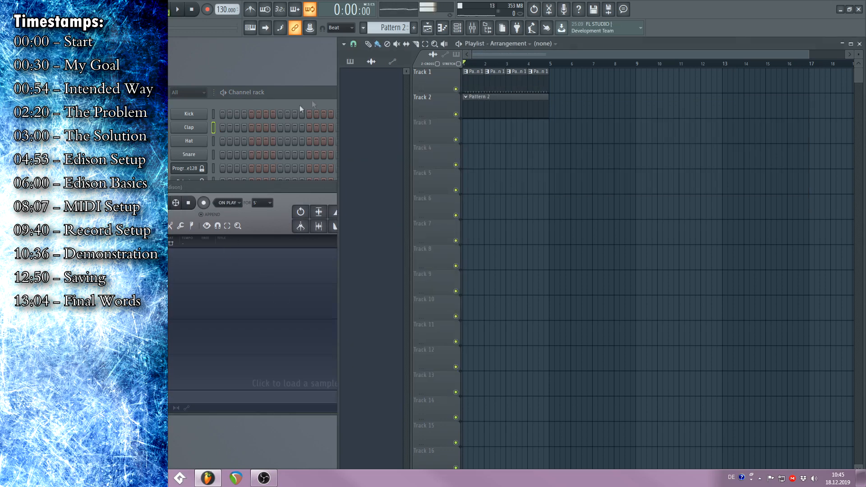
{"action": "left_click", "coordinate": [472, 97]}
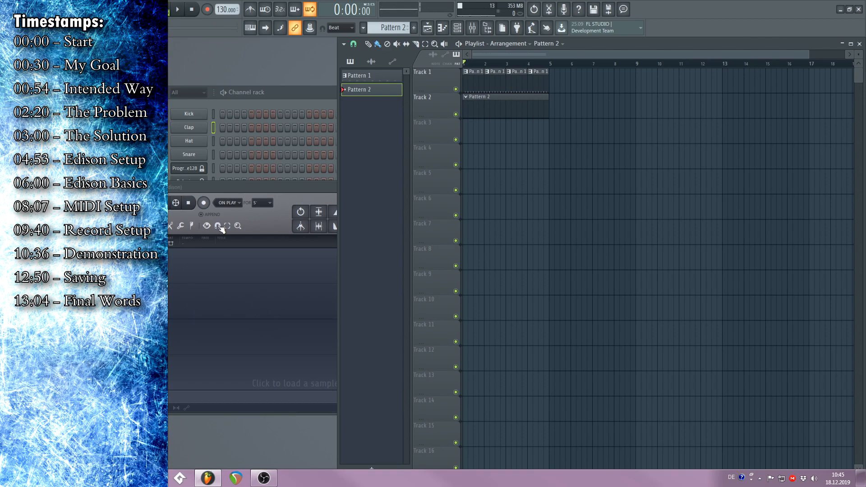
{"action": "left_click", "coordinate": [204, 204]}
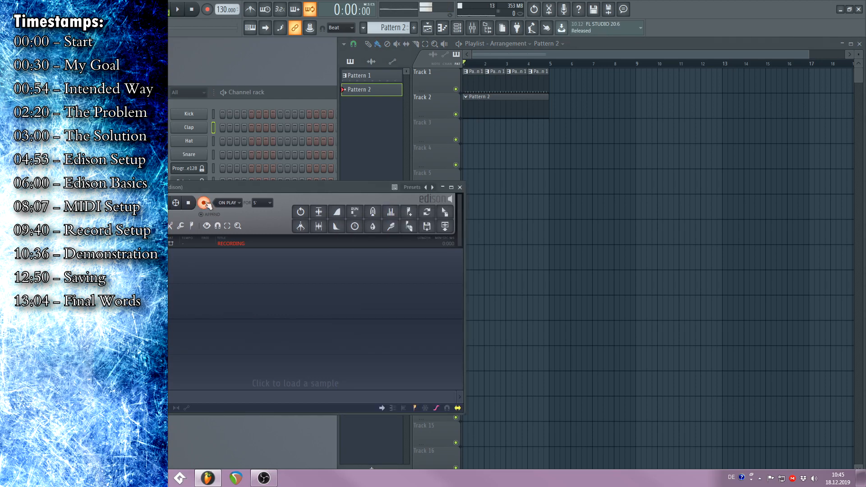
Record a live bass performance into Pattern 2 while Edison captures the looping audio, stop playback and end Edison's recording
{"action": "left_click", "coordinate": [586, 43]}
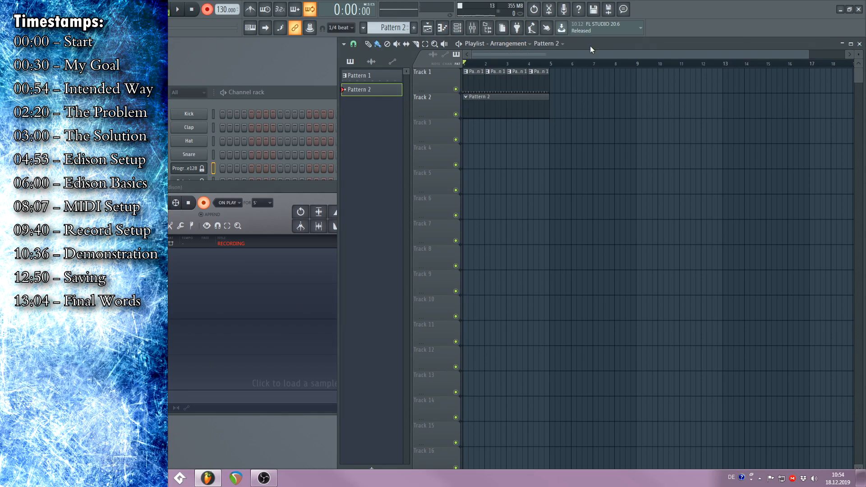
{"action": "key", "text": "space"}
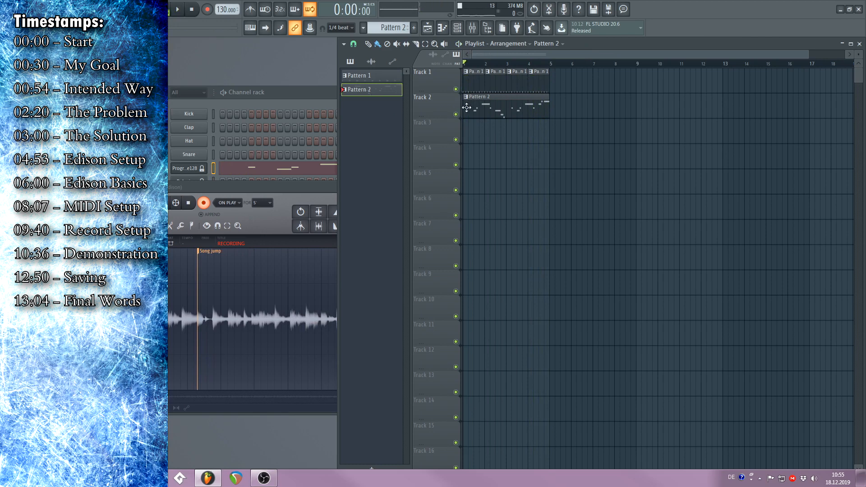
{"action": "left_click", "coordinate": [205, 203]}
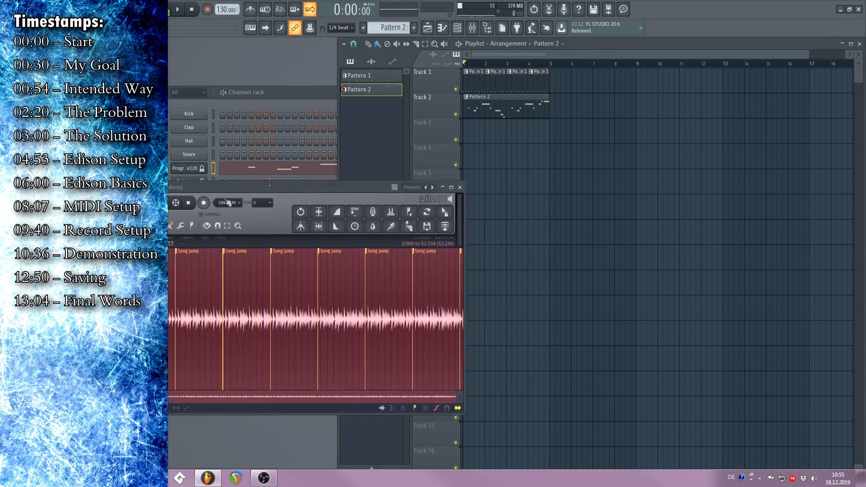
{"action": "left_click", "coordinate": [578, 50]}
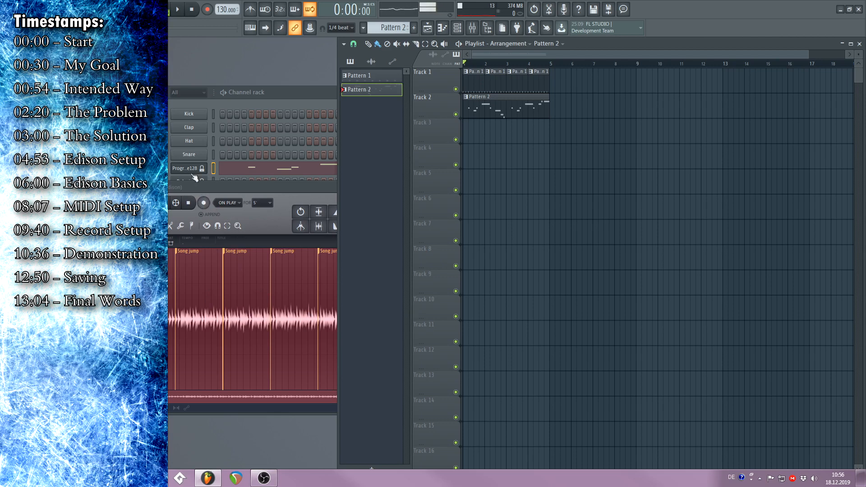
Select the Polysix channel in the channel rack and return to the playlist
{"action": "left_click", "coordinate": [280, 101]}
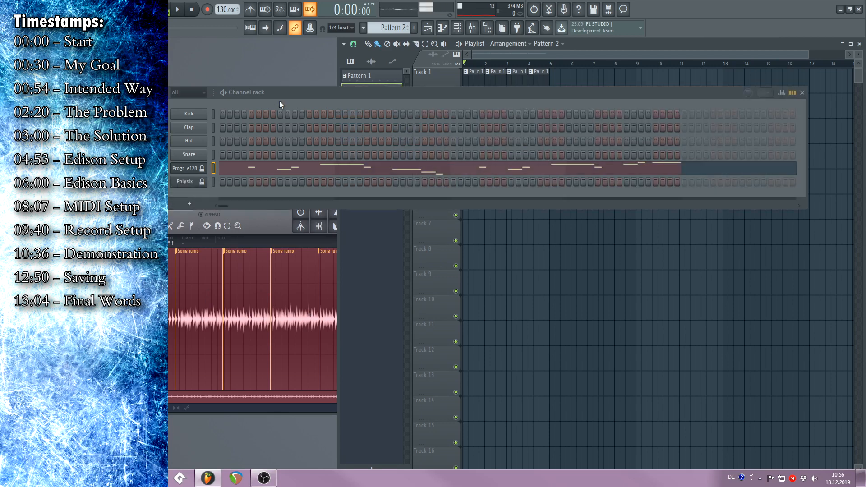
{"action": "left_click", "coordinate": [214, 182]}
{"action": "left_click", "coordinate": [617, 50]}
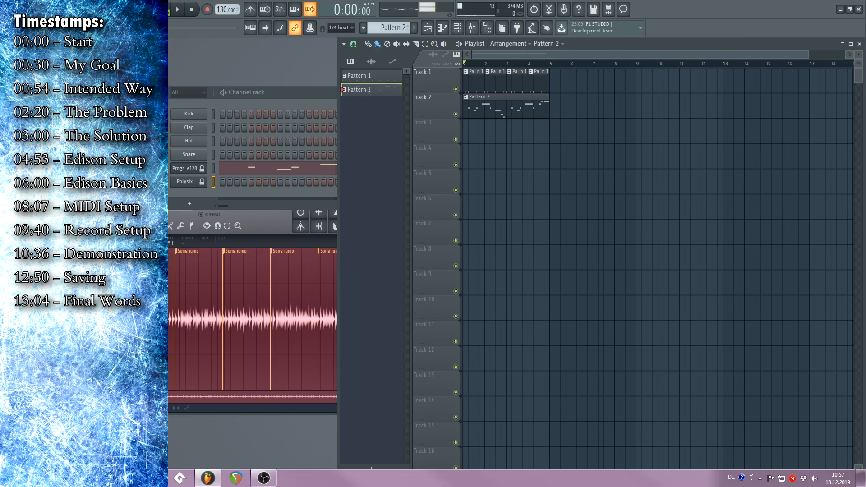
Start saving Edison's recorded performance as an audio file in the Samples folder
{"action": "left_click", "coordinate": [301, 219]}
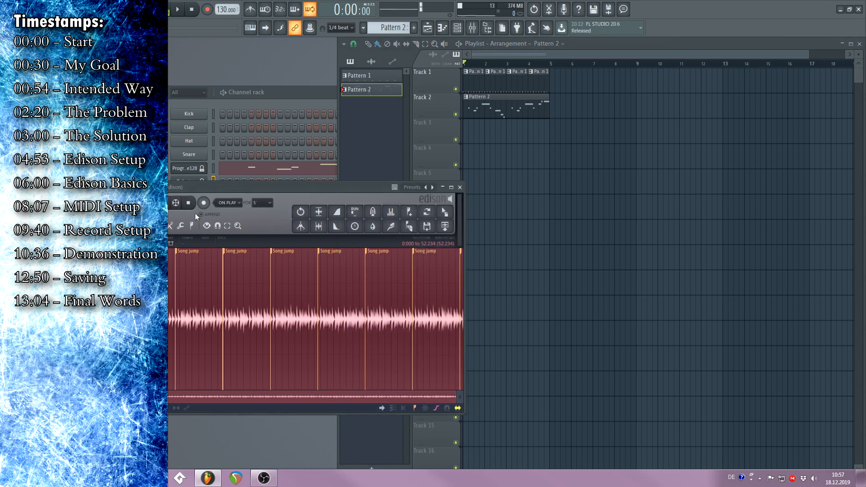
{"action": "left_click", "coordinate": [161, 225]}
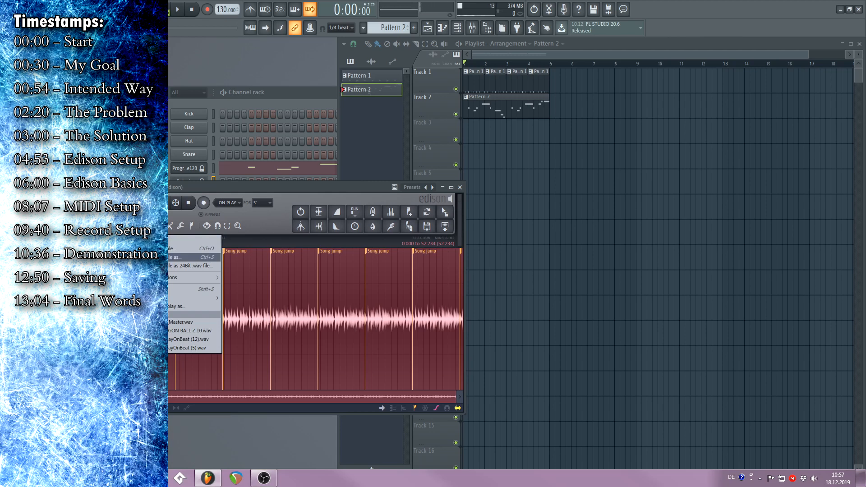
{"action": "left_click", "coordinate": [181, 258]}
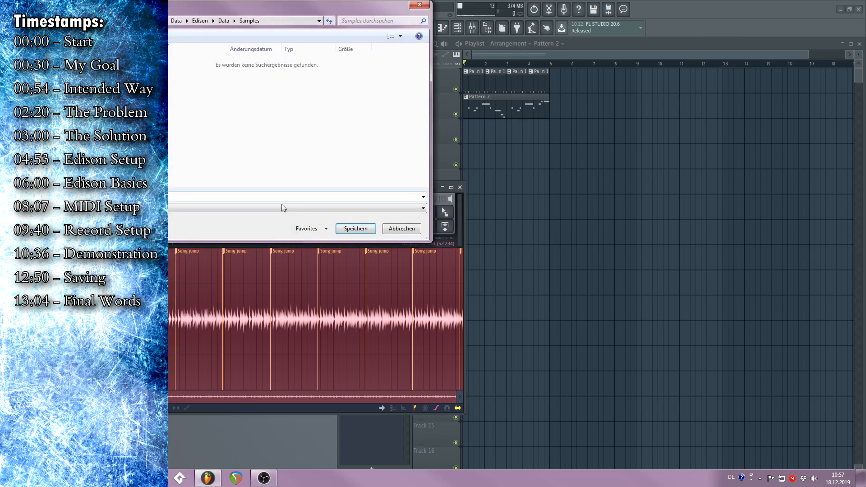